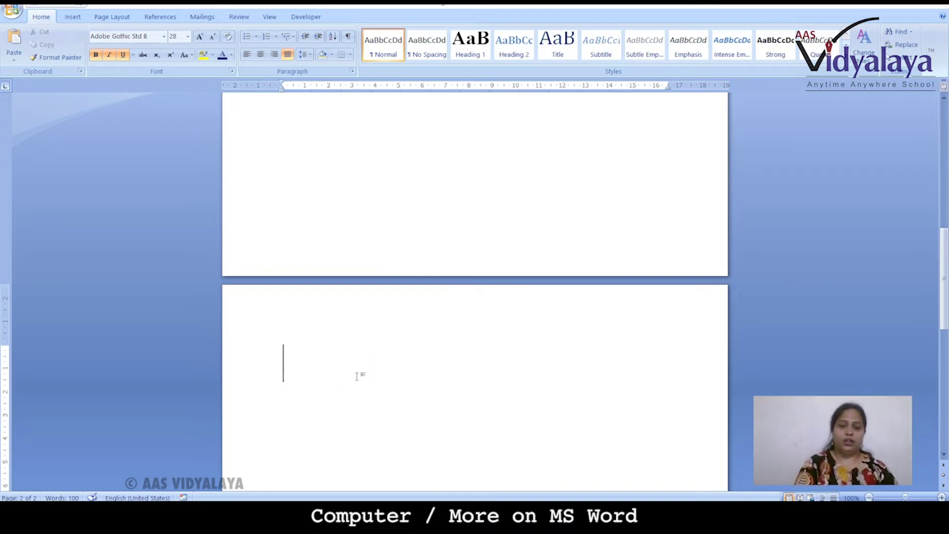
Enter the city names Kolkata, Pune, Mumbai, Delhi and Chennai on separate lines of the second page
{"action": "type", "text": "kolkata"}
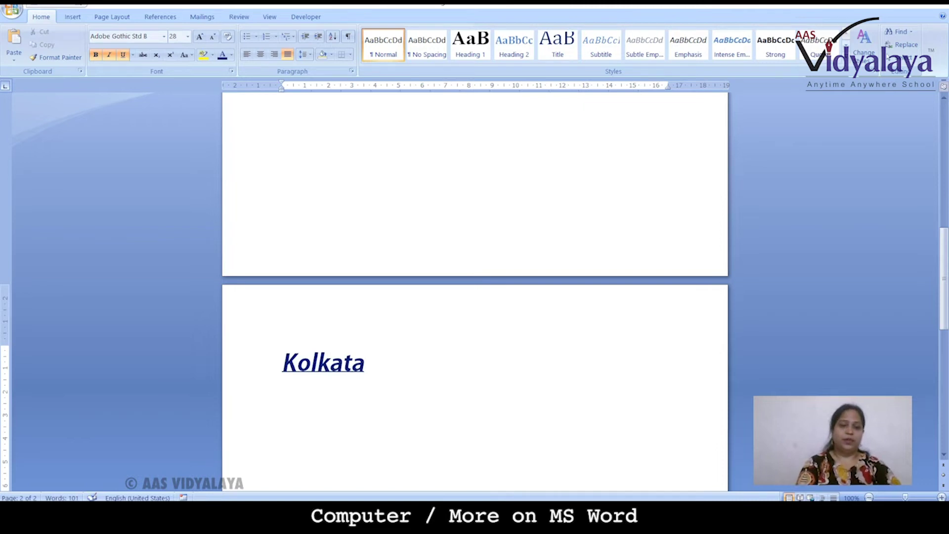
{"action": "type", "text": " Pune'"}
{"action": "key", "text": "BackSpace"}
{"action": "key", "text": "Return"}
{"action": "type", "text": "Mu"}
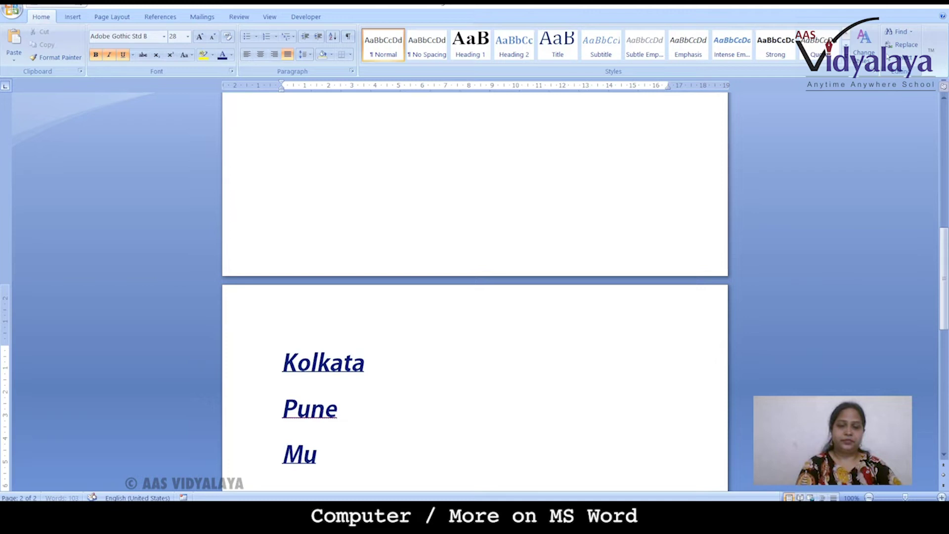
{"action": "type", "text": "mbai"}
{"action": "key", "text": "Return"}
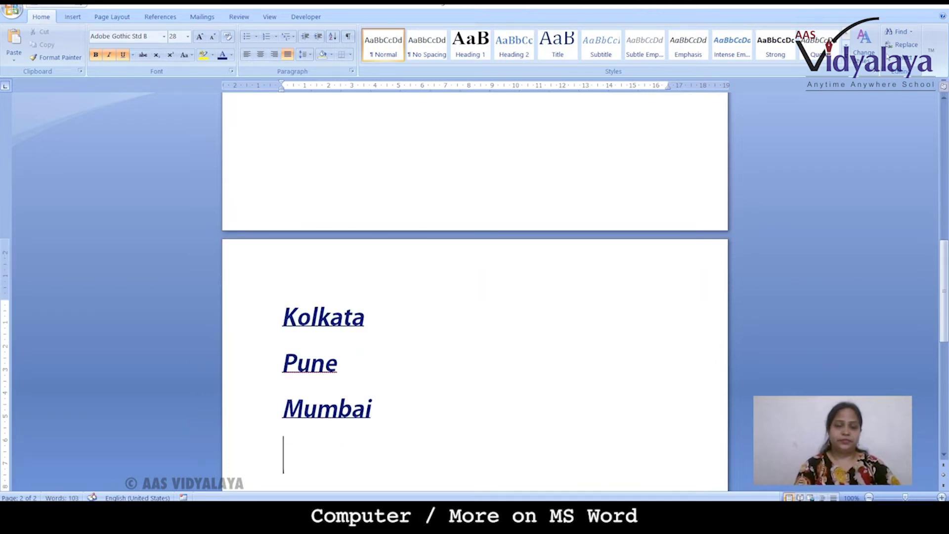
{"action": "type", "text": "Delhi"}
{"action": "key", "text": "Return"}
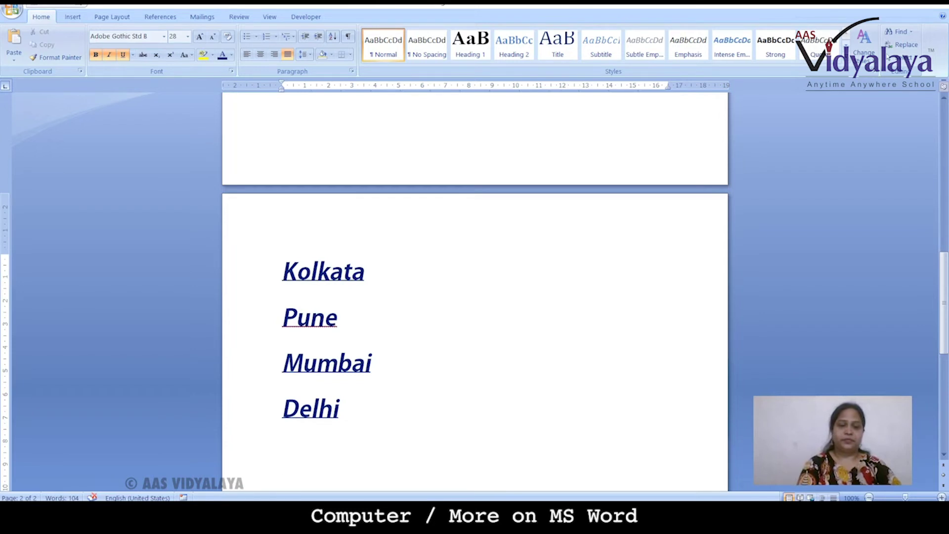
{"action": "type", "text": "Chennai"}
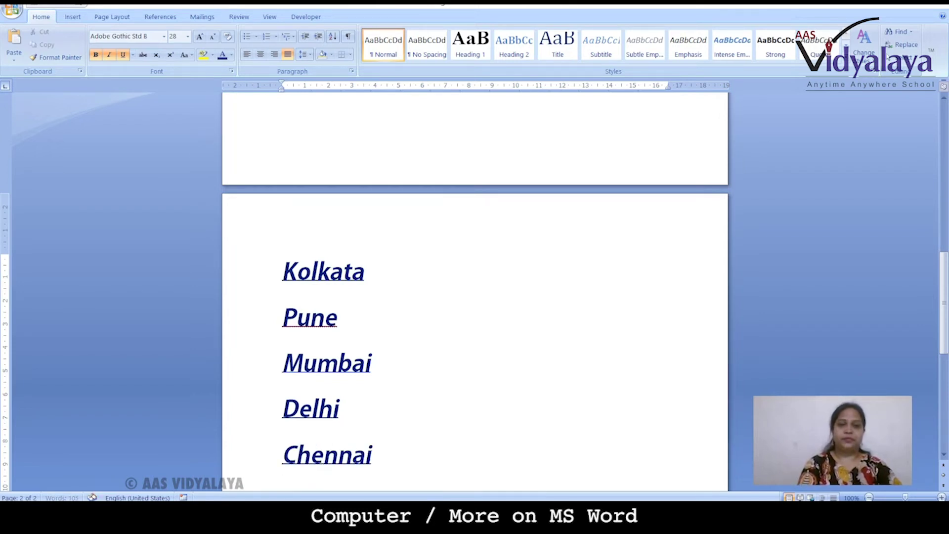
Turn the five city names, Kolkata to Chennai, into a bulleted list with round bullets
{"action": "left_click", "coordinate": [282, 273]}
{"action": "left_click_drag", "start_coordinate": [281, 273], "coordinate": [394, 450]}
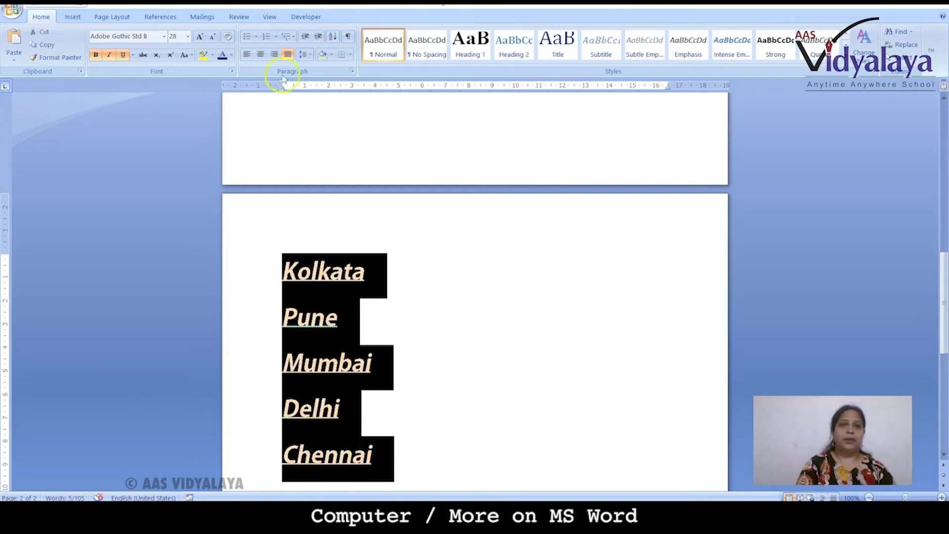
{"action": "left_click", "coordinate": [244, 38]}
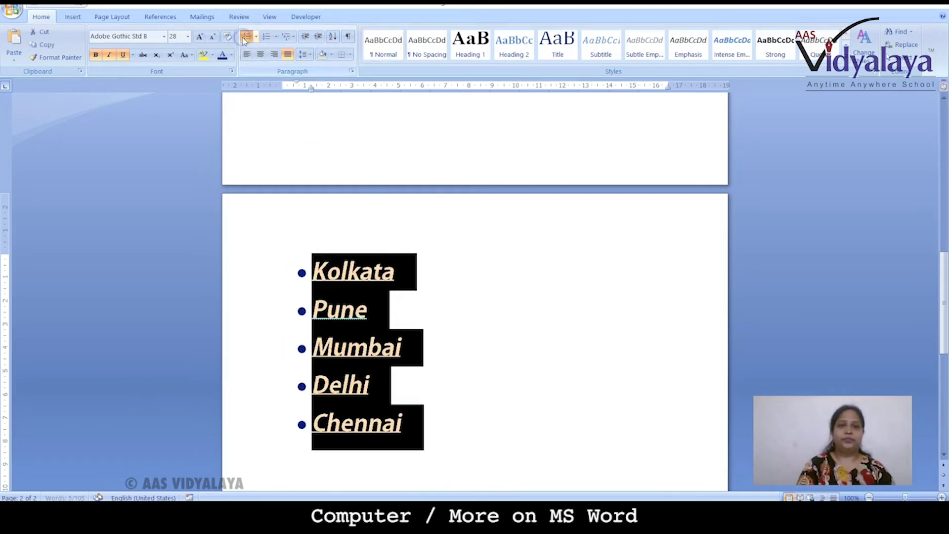
{"action": "left_click", "coordinate": [440, 414]}
Set the font colour of the bulleted city list to standard red and highlight it in yellow
{"action": "left_click", "coordinate": [314, 271]}
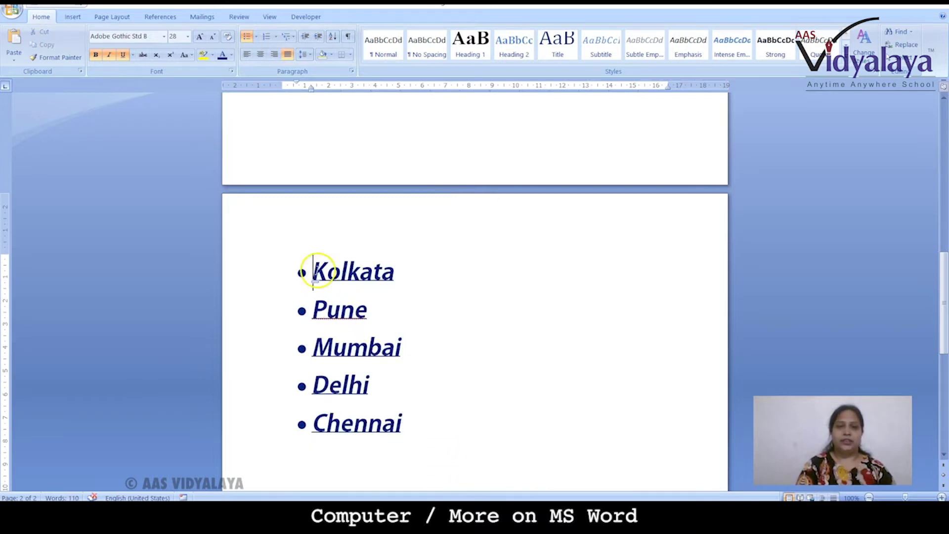
{"action": "left_click_drag", "start_coordinate": [314, 272], "coordinate": [438, 443]}
{"action": "left_click", "coordinate": [230, 55]}
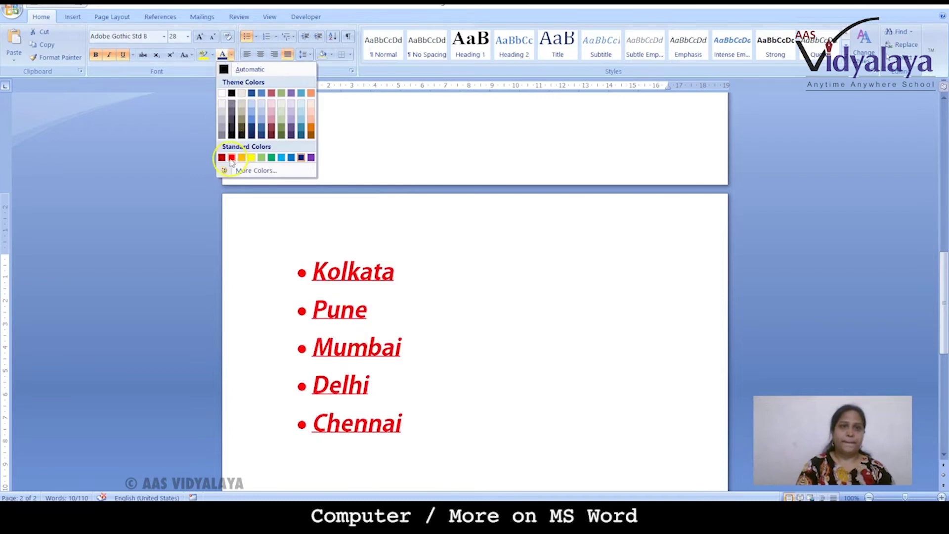
{"action": "left_click", "coordinate": [231, 157]}
{"action": "left_click", "coordinate": [203, 56]}
{"action": "left_click", "coordinate": [415, 296]}
{"action": "left_click", "coordinate": [447, 423]}
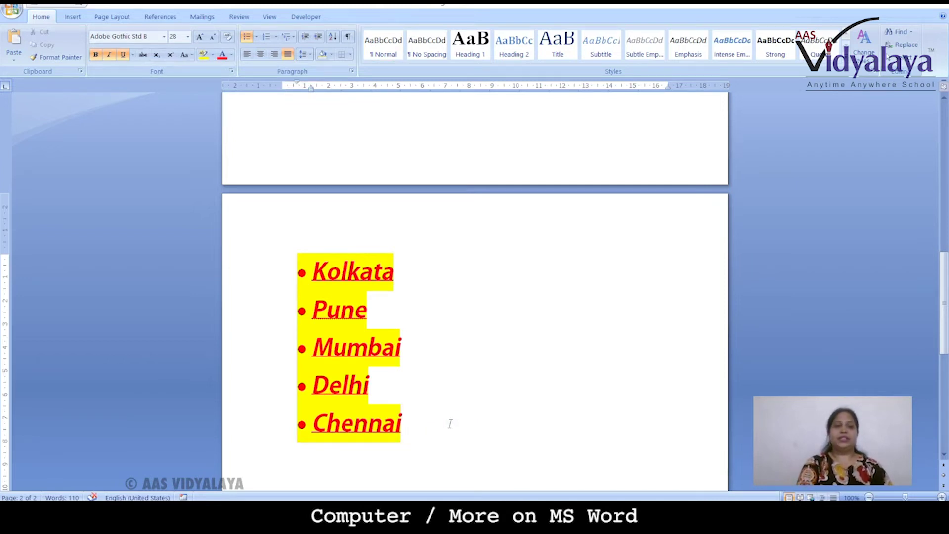
End the bulleted list after Chennai and add several blank lines below it
{"action": "key", "text": "Return"}
{"action": "key", "text": "Return"}
{"action": "key", "text": "Return"}
{"action": "key", "text": "Return"}
{"action": "key", "text": "Return"}
{"action": "key", "text": "Return"}
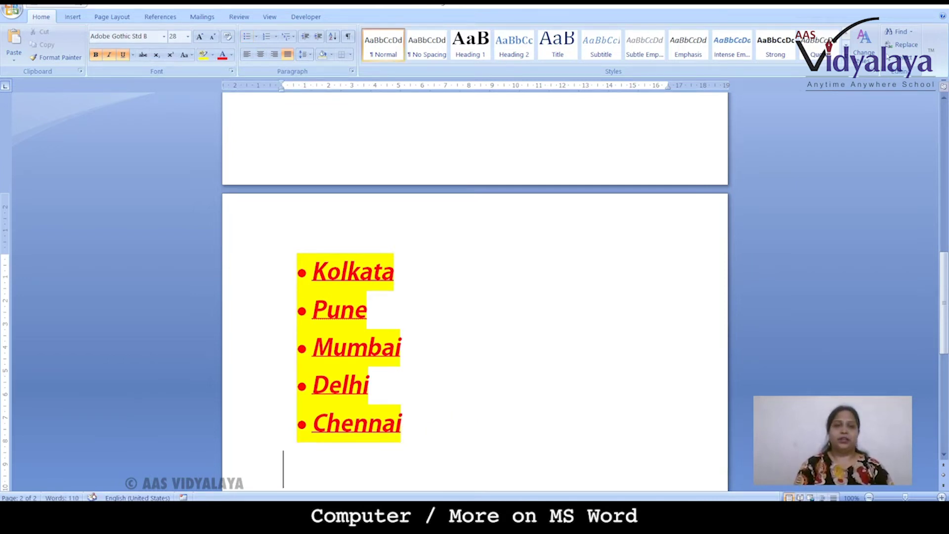
{"action": "key", "text": "Return"}
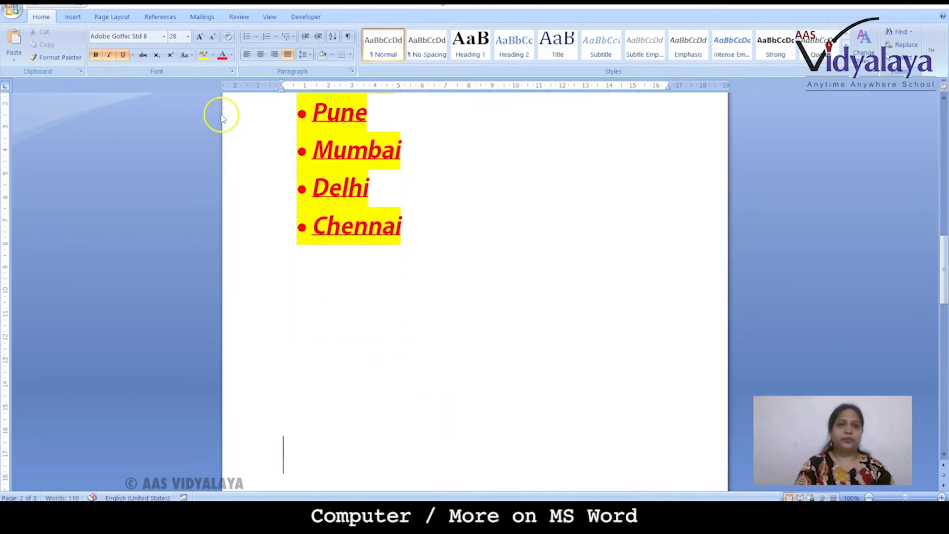
{"action": "left_click", "coordinate": [123, 54]}
{"action": "left_click", "coordinate": [108, 54]}
{"action": "left_click", "coordinate": [95, 55]}
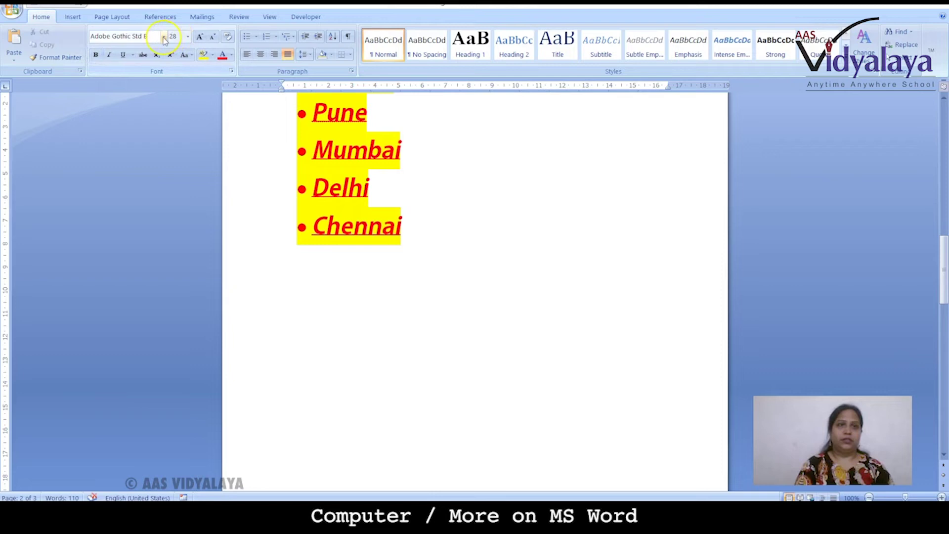
{"action": "left_click", "coordinate": [164, 37]}
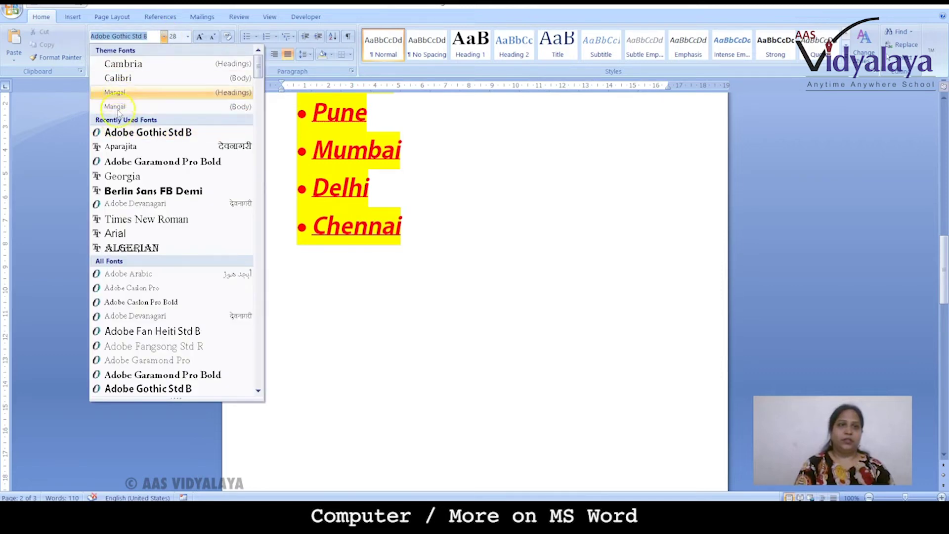
{"action": "key", "text": "Escape"}
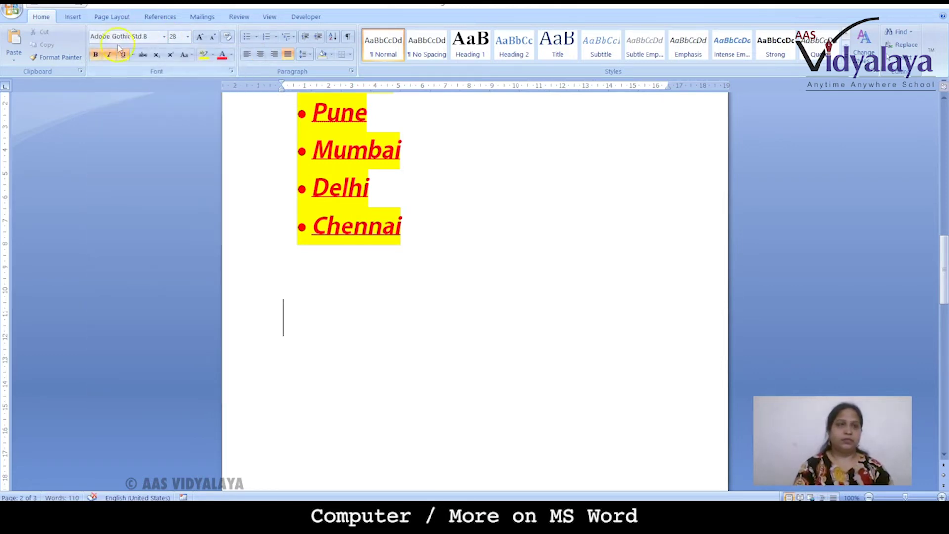
Turn off bold, italic and underline on the blank line below the city list and set its font to Calibri (Body)
{"action": "left_click", "coordinate": [123, 55]}
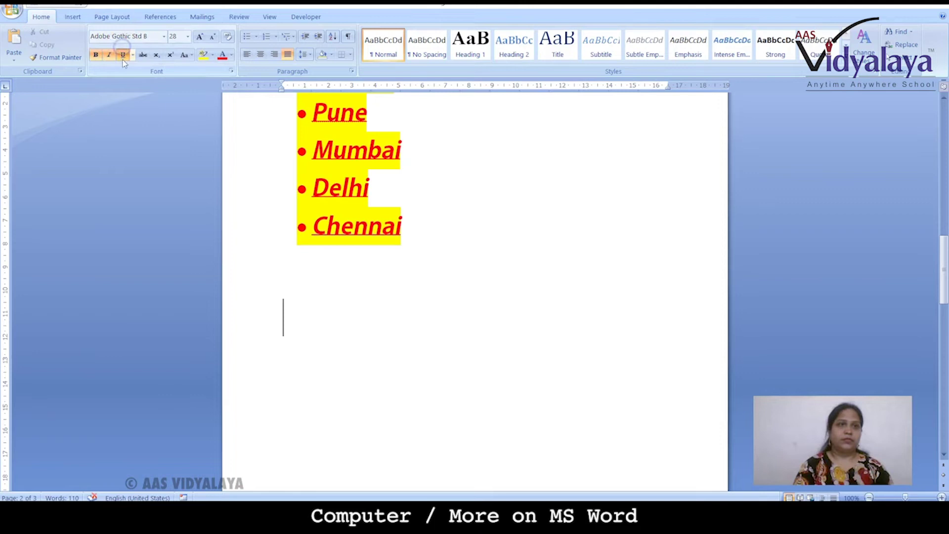
{"action": "left_click", "coordinate": [97, 56]}
{"action": "left_click", "coordinate": [163, 38]}
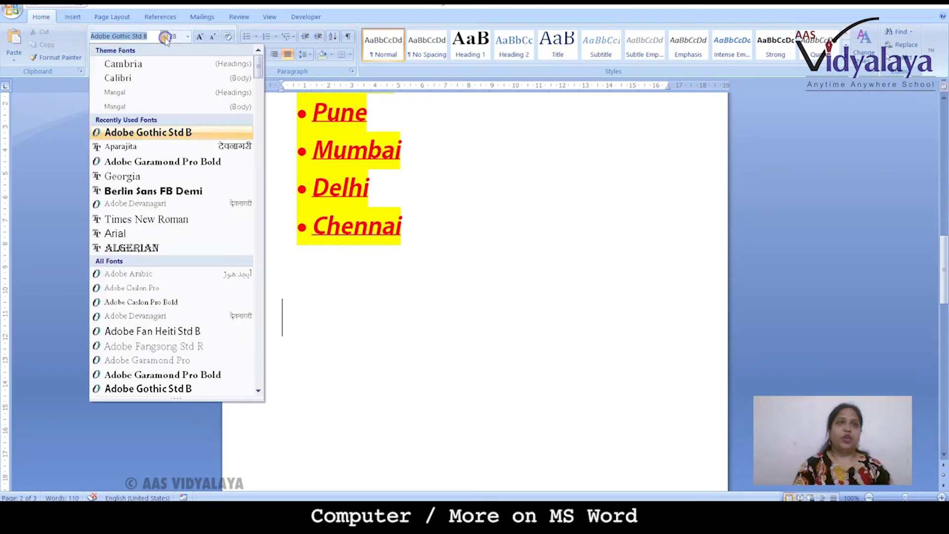
{"action": "left_click", "coordinate": [119, 78]}
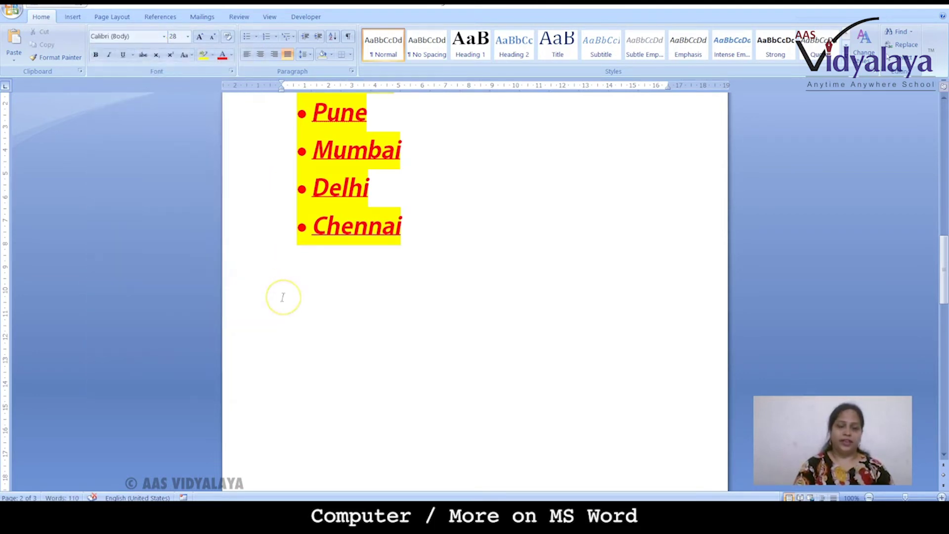
{"action": "type", "text": "app"}
{"action": "key", "text": "BackSpace"}
{"action": "key", "text": "BackSpace"}
{"action": "key", "text": "BackSpace"}
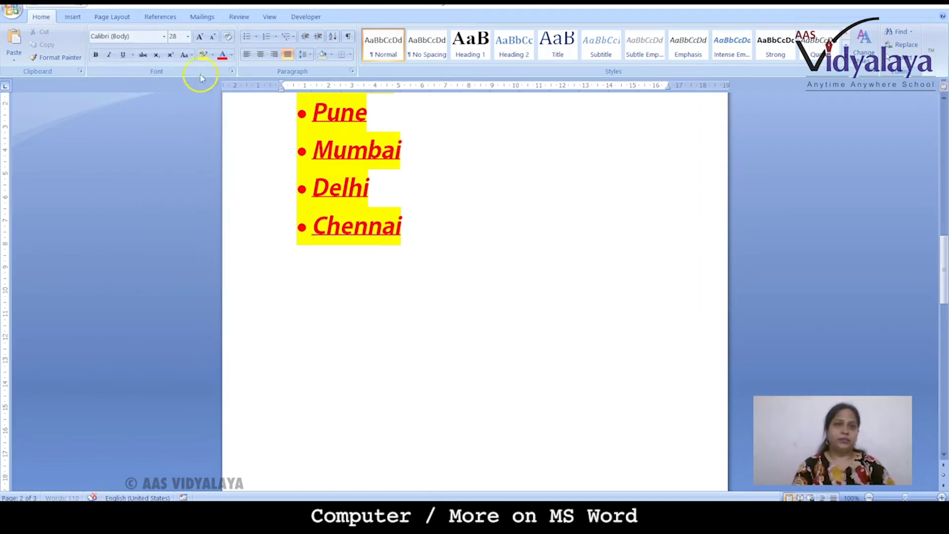
Set the text highlight to No Color and the font colour to black for the new line
{"action": "left_click", "coordinate": [212, 54]}
{"action": "left_click", "coordinate": [212, 124]}
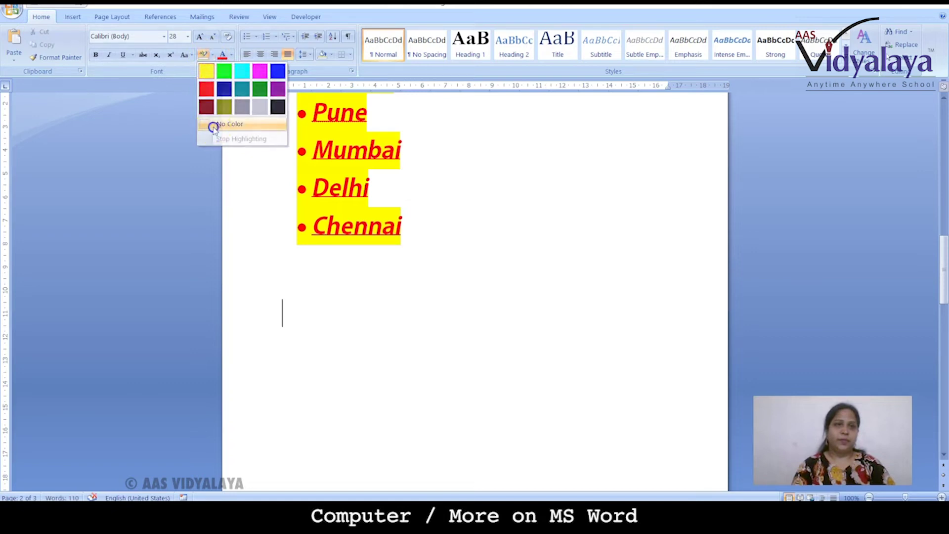
{"action": "left_click", "coordinate": [230, 62]}
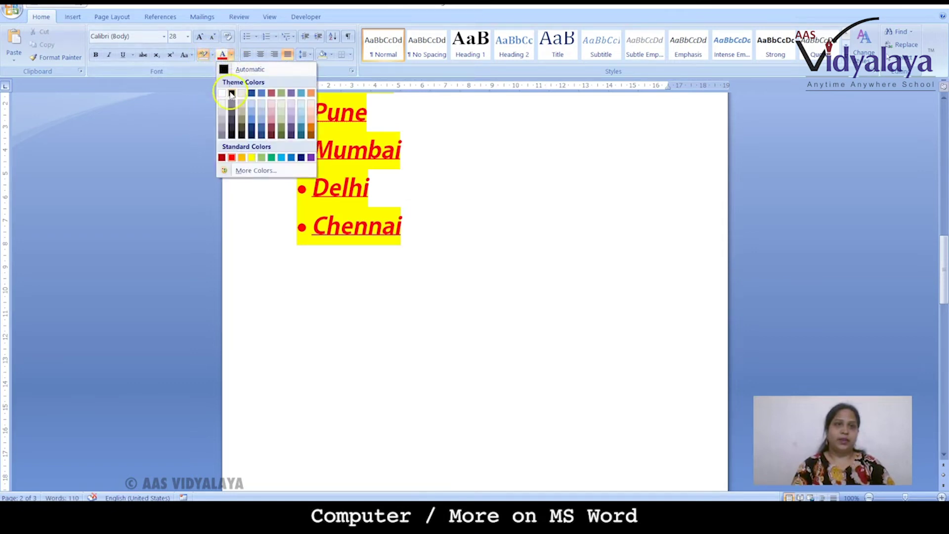
{"action": "left_click", "coordinate": [230, 92]}
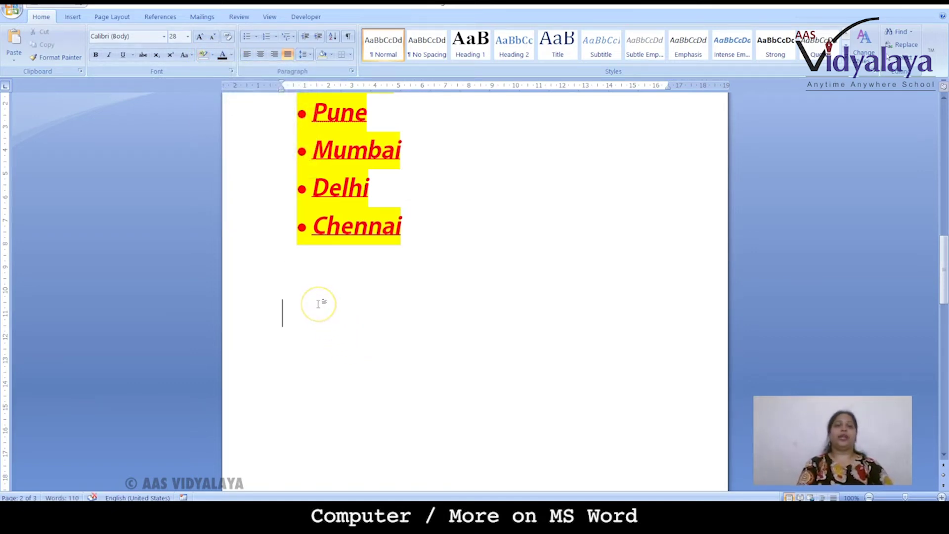
Enter Apple below the city list and remove the yellow highlight from that word and the blank line above
{"action": "type", "text": "Apple"}
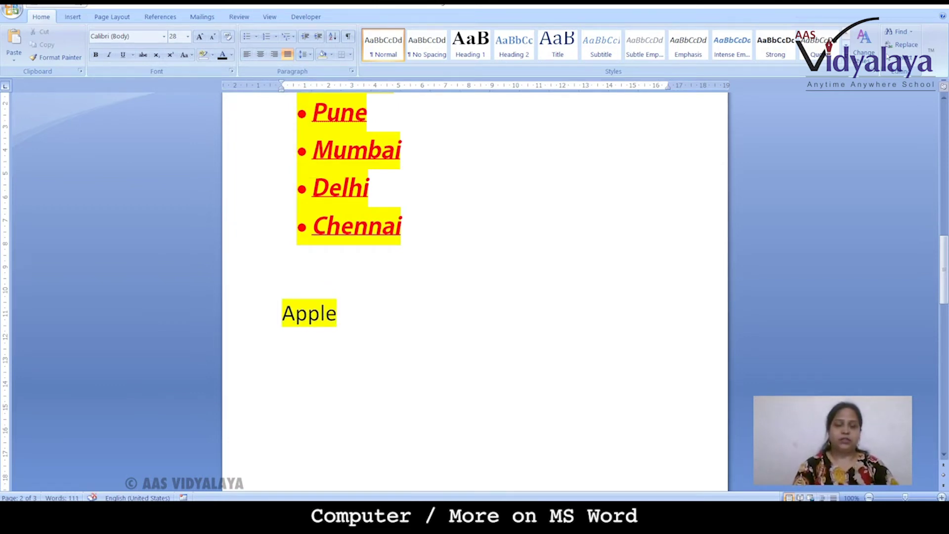
{"action": "key", "text": "shift+Left"}
{"action": "key", "text": "shift+Left"}
{"action": "key", "text": "shift+Left"}
{"action": "key", "text": "shift+Left"}
{"action": "key", "text": "shift+Left"}
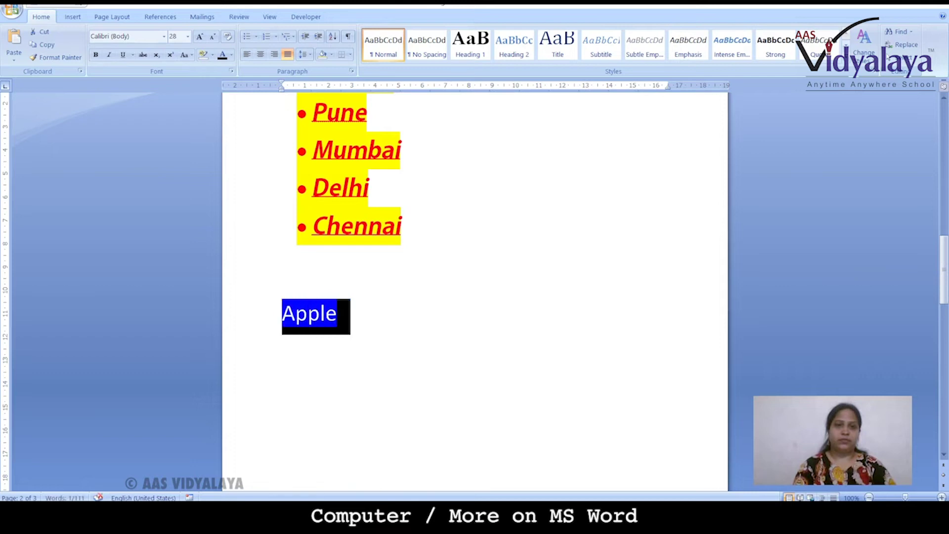
{"action": "key", "text": "shift+Up"}
{"action": "left_click", "coordinate": [267, 38]}
{"action": "left_click", "coordinate": [199, 60]}
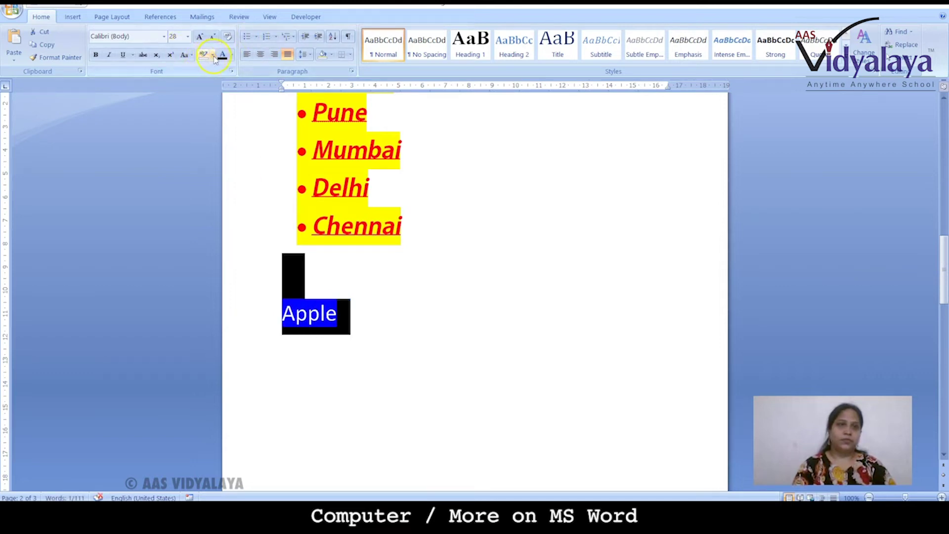
{"action": "left_click", "coordinate": [214, 55]}
{"action": "left_click", "coordinate": [224, 124]}
{"action": "left_click", "coordinate": [351, 321]}
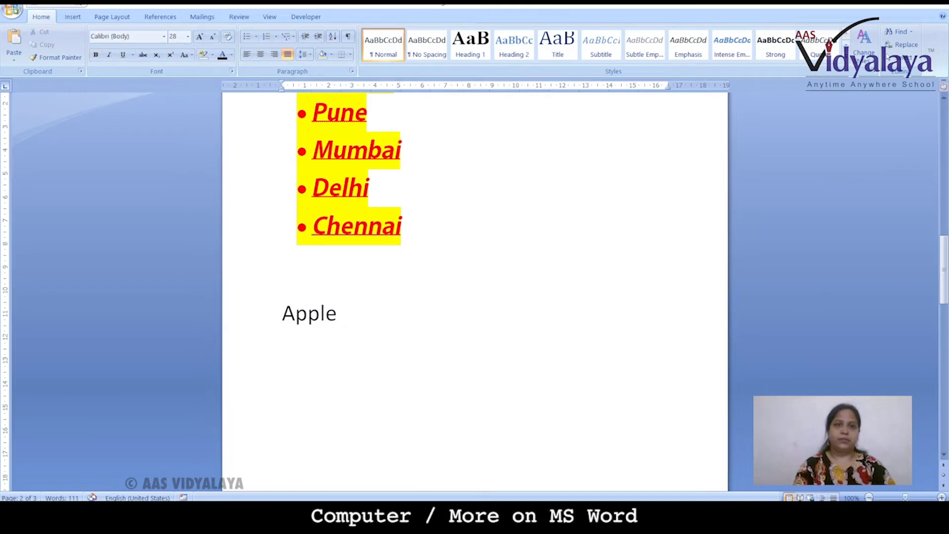
Add Orange, Banana and Grapes on separate lines below Apple
{"action": "key", "text": "Return"}
{"action": "type", "text": "Orange "}
{"action": "type", "text": "Banana"}
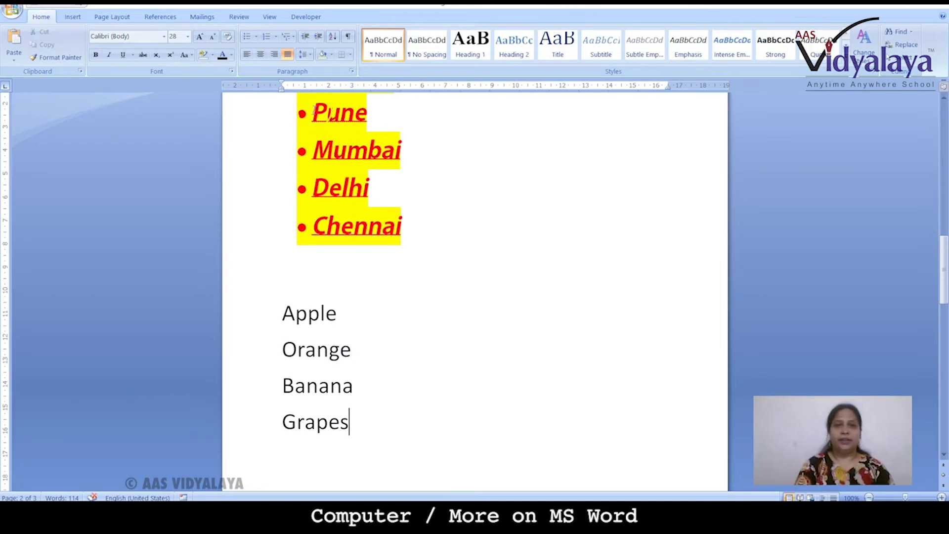
Copy the formatting of the word Pune with Format Painter onto the fruit lines Apple, Orange, Banana and Grapes
{"action": "left_click_drag", "start_coordinate": [314, 112], "coordinate": [341, 121]}
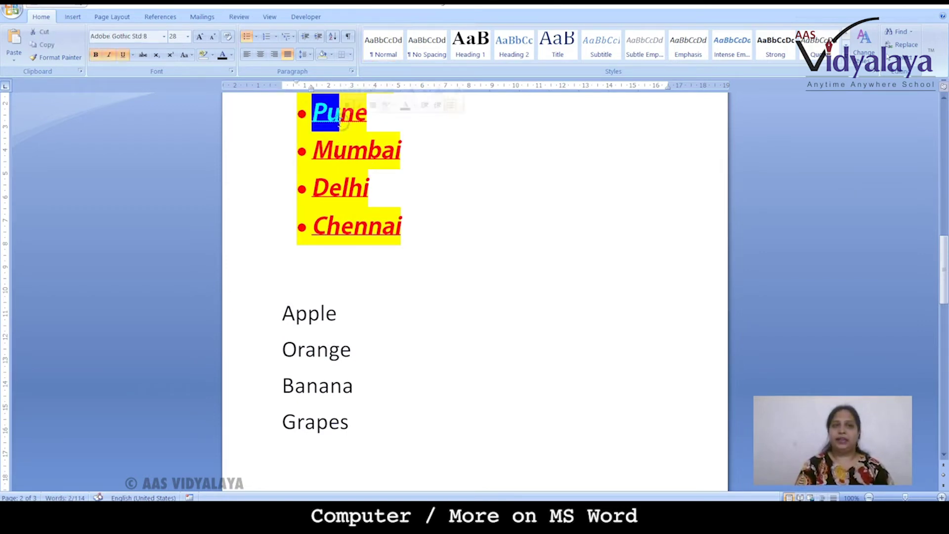
{"action": "left_click", "coordinate": [76, 58]}
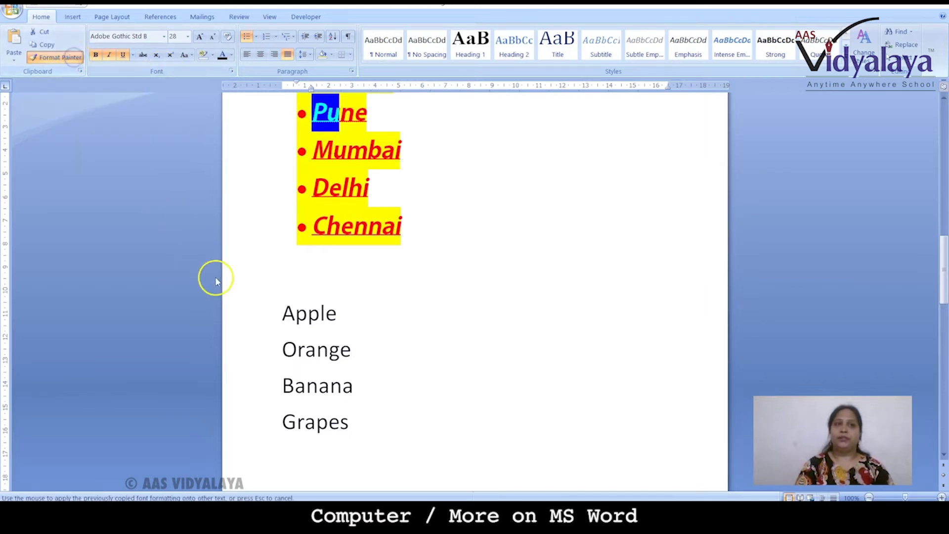
{"action": "left_click", "coordinate": [62, 63]}
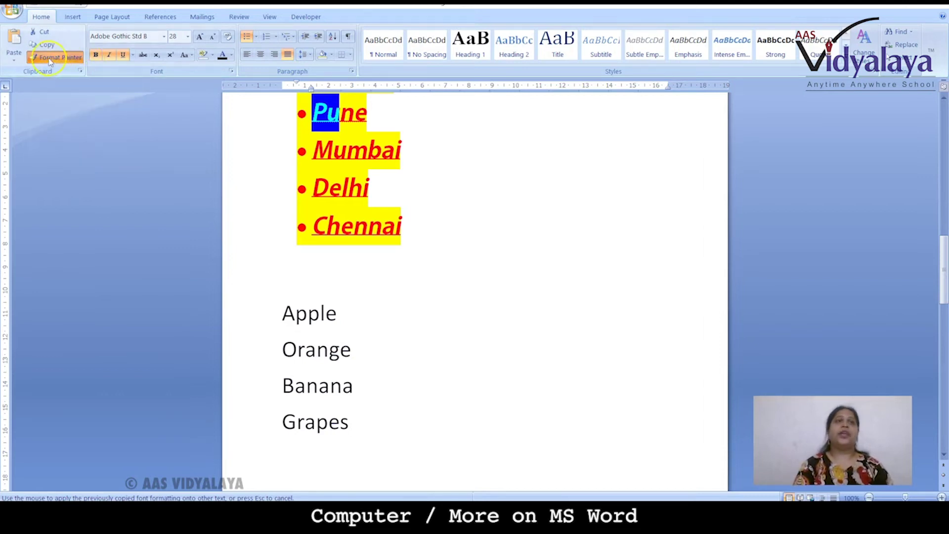
{"action": "left_click", "coordinate": [69, 59]}
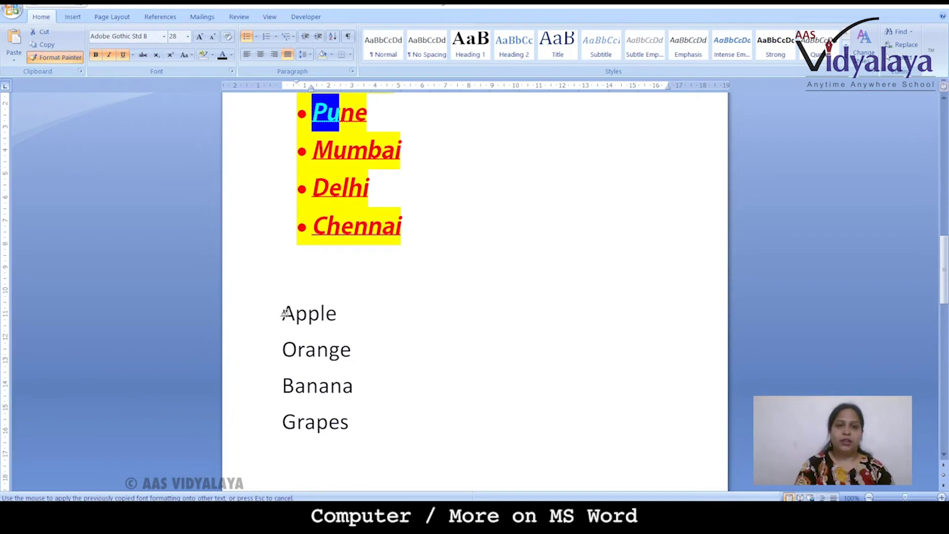
{"action": "mouse_move", "coordinate": [284, 313]}
{"action": "left_mouse_down"}
{"action": "mouse_move", "coordinate": [307, 390]}
{"action": "mouse_move", "coordinate": [333, 430]}
{"action": "mouse_move", "coordinate": [358, 430]}
{"action": "left_mouse_up"}
{"action": "left_click", "coordinate": [474, 399]}
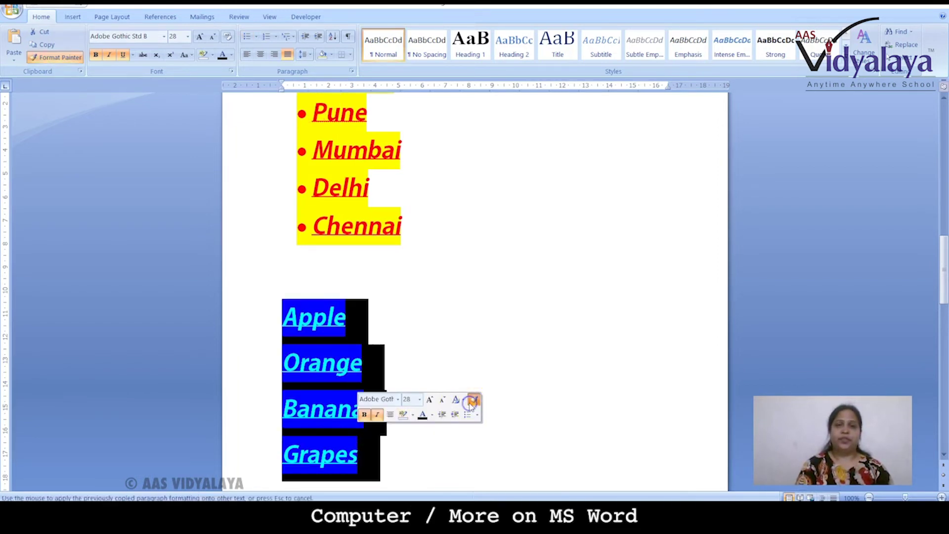
{"action": "key", "text": "ctrl+z"}
{"action": "left_click", "coordinate": [490, 364]}
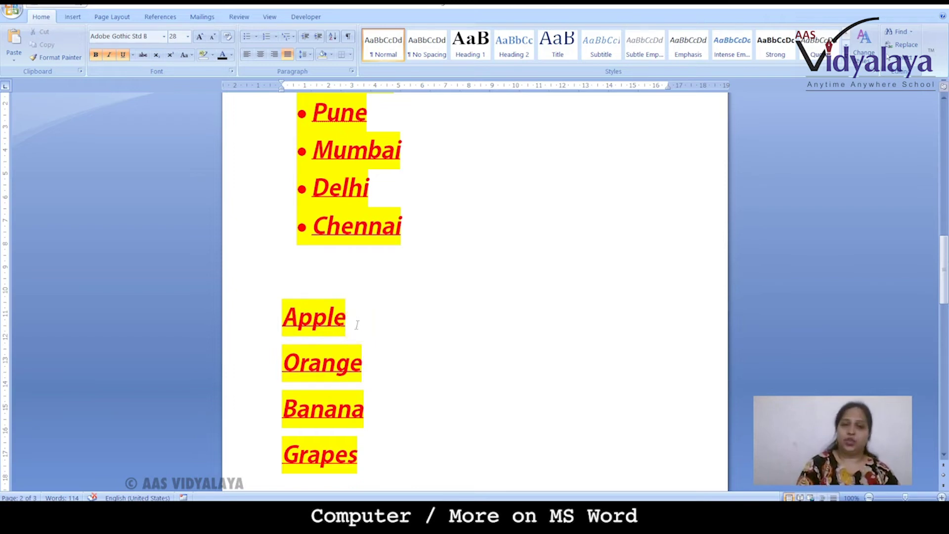
{"action": "left_click", "coordinate": [426, 375]}
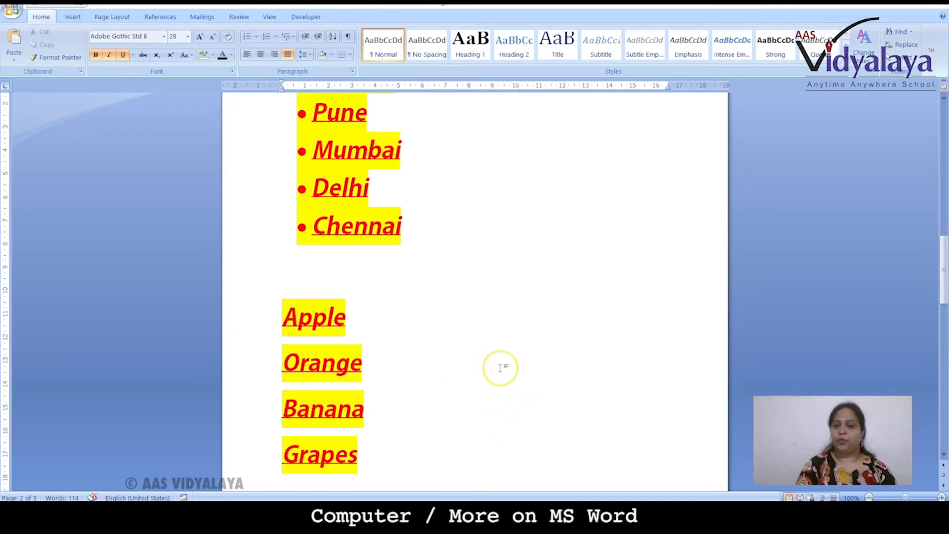
{"action": "left_click_drag", "start_coordinate": [942, 269], "coordinate": [941, 363]}
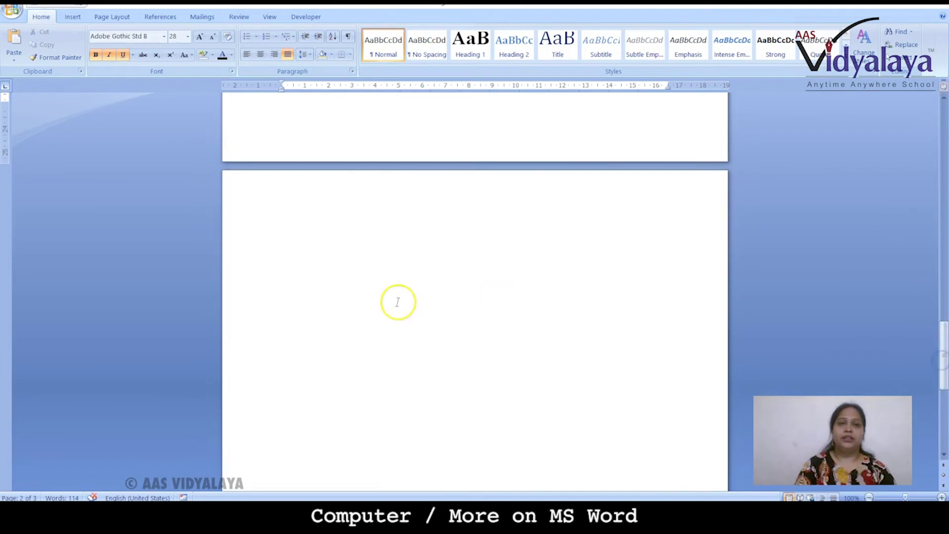
{"action": "left_click", "coordinate": [348, 241]}
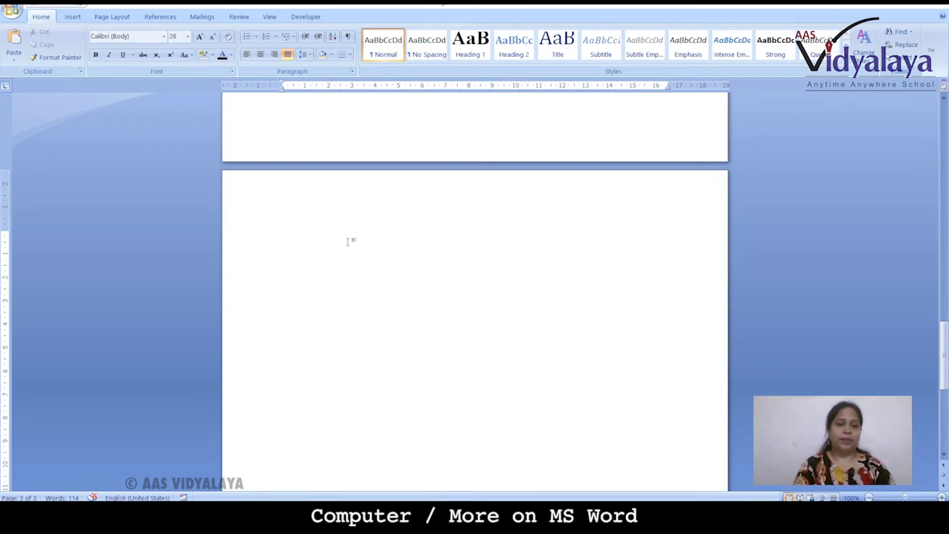
{"action": "type", "text": "x"}
{"action": "key", "text": "BackSpace"}
{"action": "key", "text": "BackSpace"}
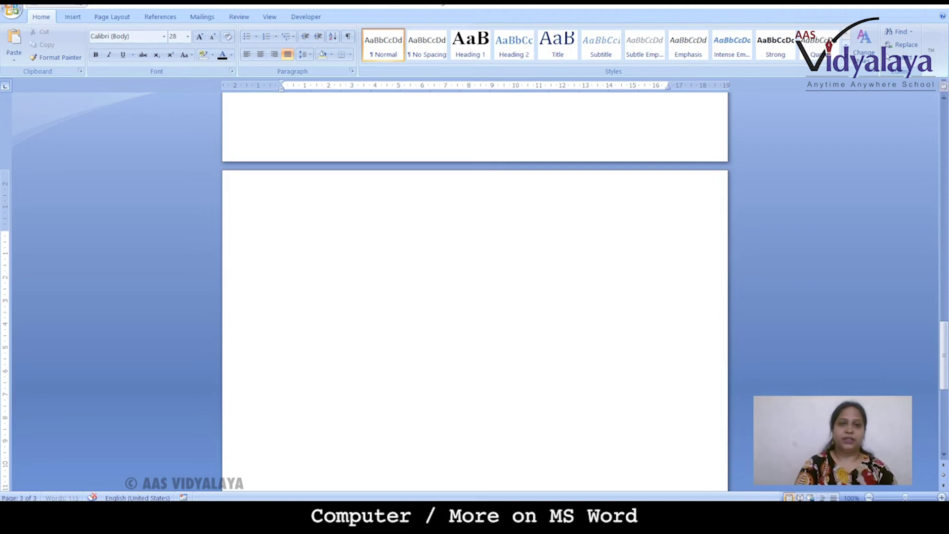
Turn off underline, italic and bold on the blank line starting the third page and set its font to Calibri
{"action": "key", "text": "Down"}
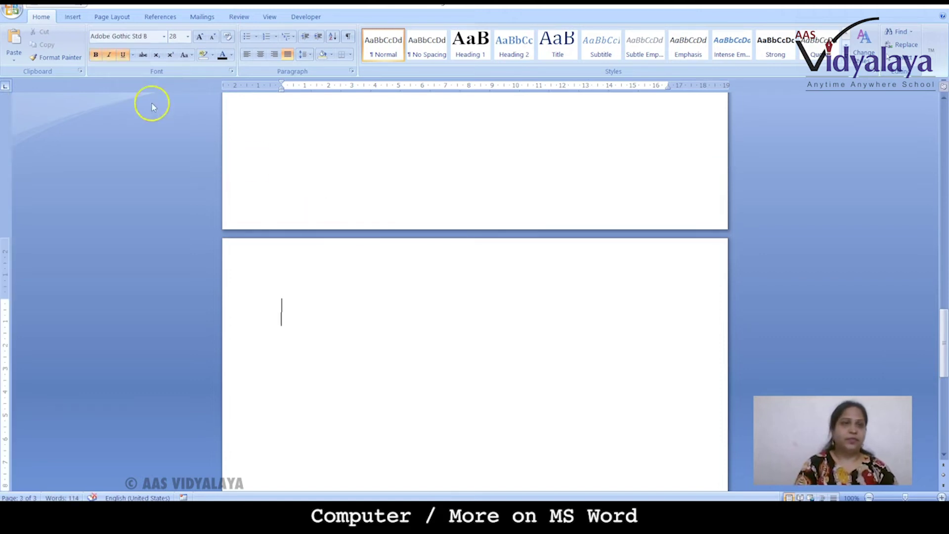
{"action": "left_click", "coordinate": [122, 55]}
{"action": "left_click", "coordinate": [109, 54]}
{"action": "left_click", "coordinate": [96, 54]}
{"action": "left_click", "coordinate": [164, 36]}
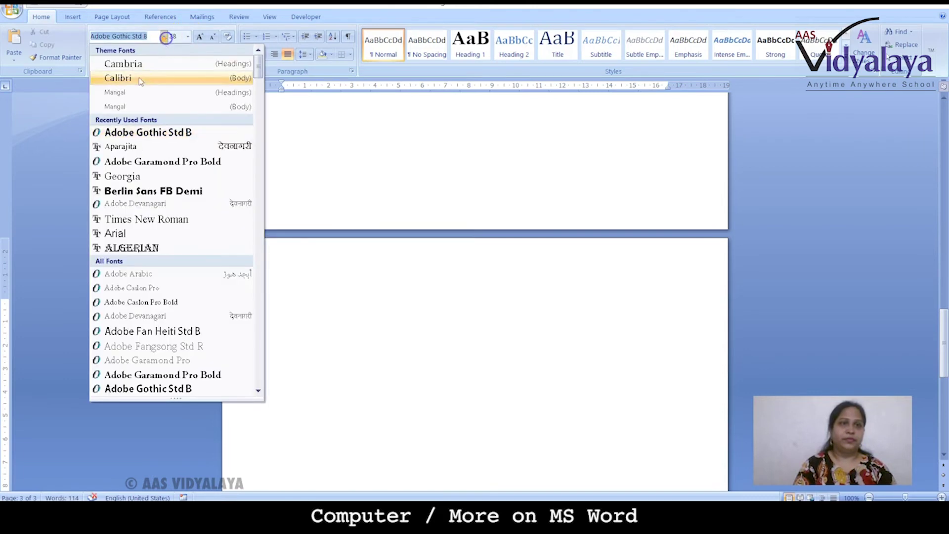
{"action": "left_click", "coordinate": [121, 78]}
{"action": "scroll", "coordinate": [313, 163], "scroll_direction": "down", "scroll_amount": 4}
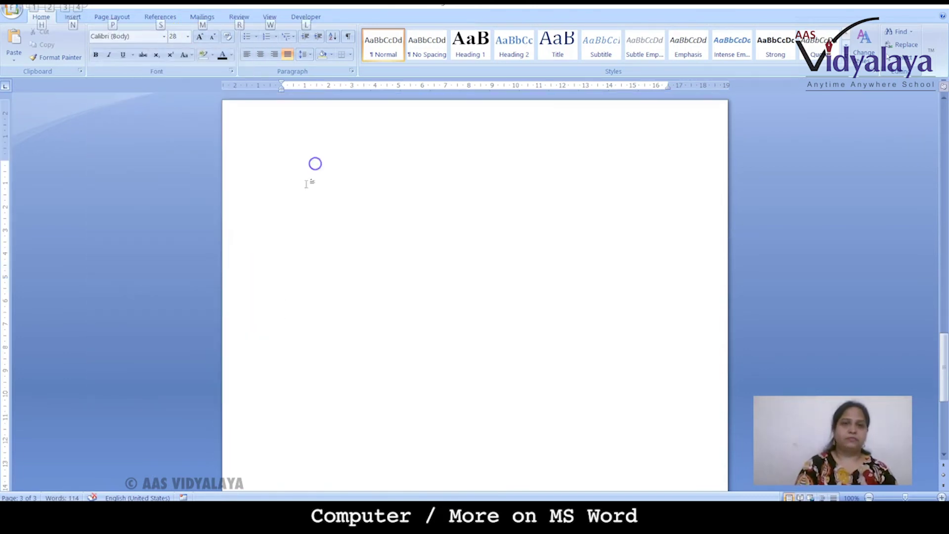
Enter a capital X at the start of the third page and remove its yellow highlight with No Color
{"action": "type", "text": "X"}
{"action": "key", "text": "BackSpace"}
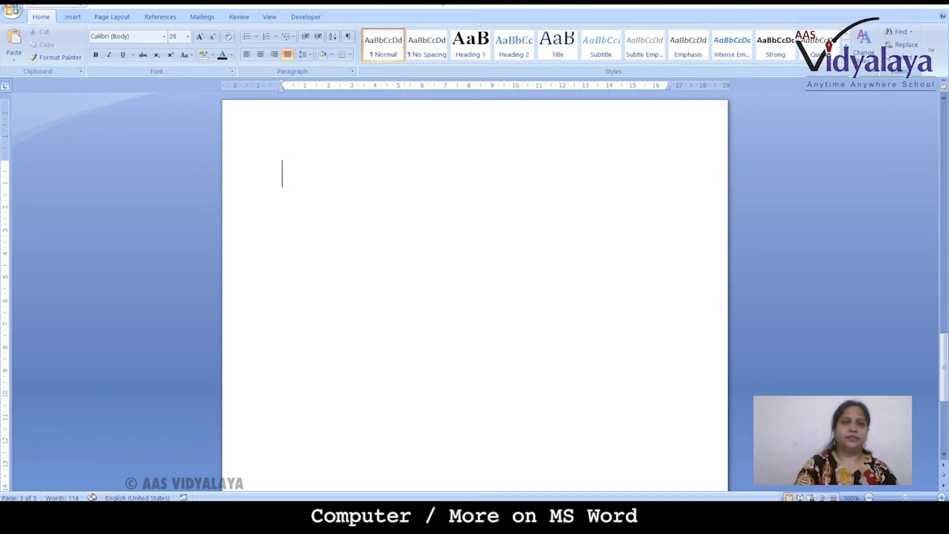
{"action": "left_click", "coordinate": [213, 55]}
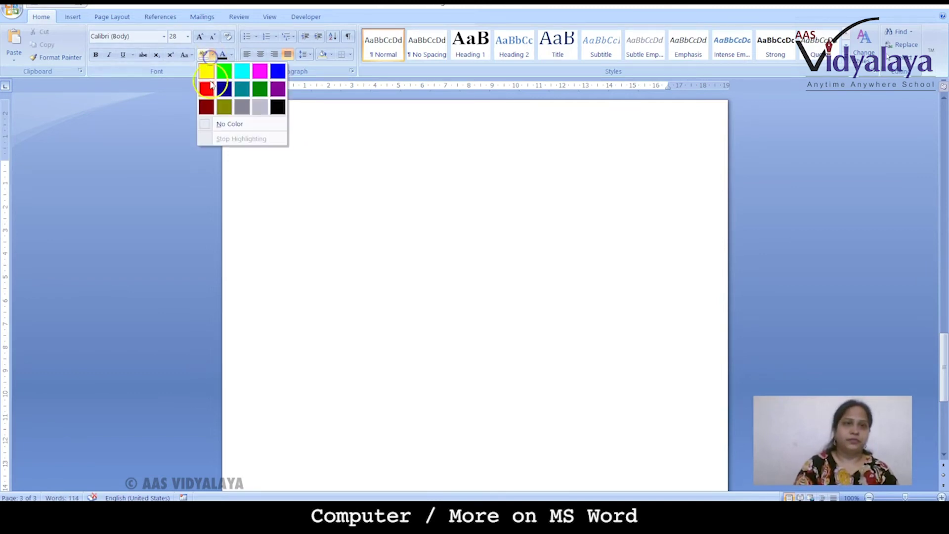
{"action": "left_click", "coordinate": [229, 125]}
{"action": "type", "text": "X"}
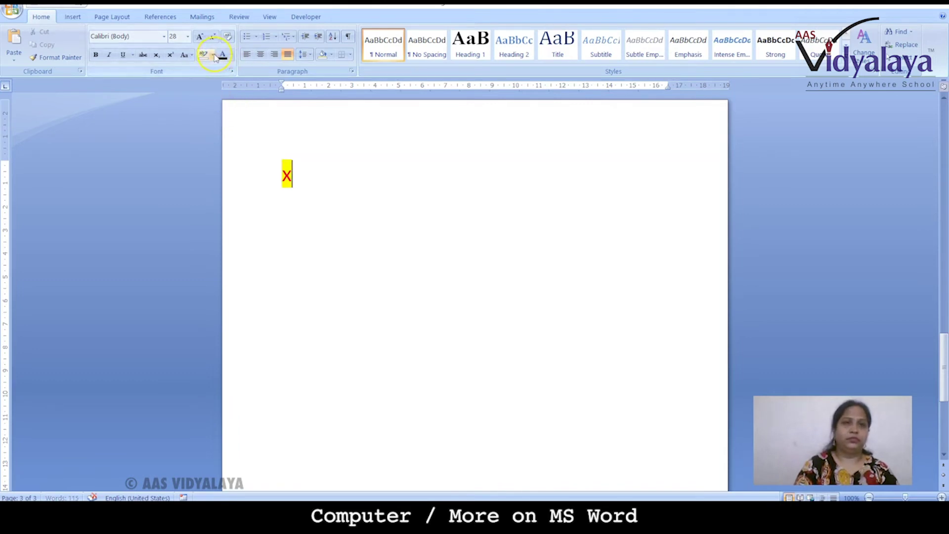
{"action": "left_click", "coordinate": [213, 55]}
{"action": "left_click", "coordinate": [235, 125]}
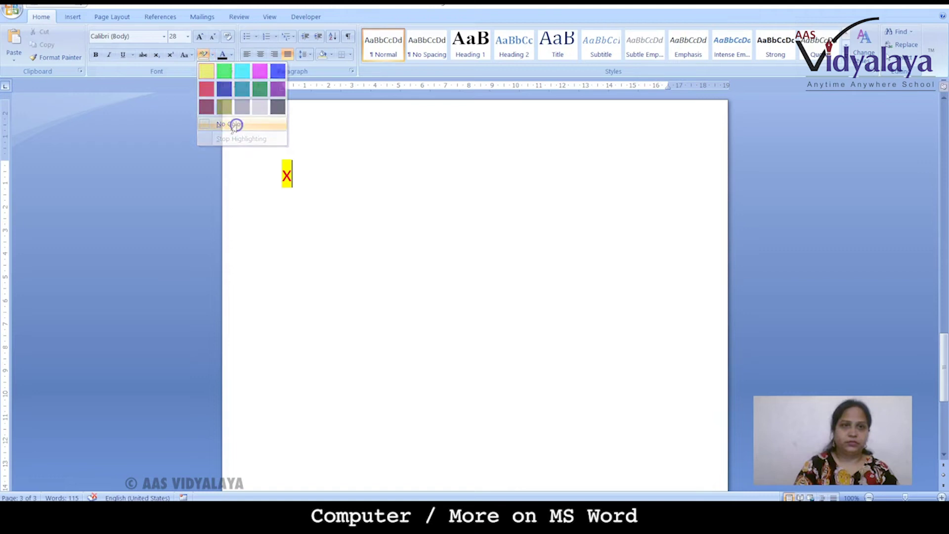
{"action": "left_click", "coordinate": [236, 127]}
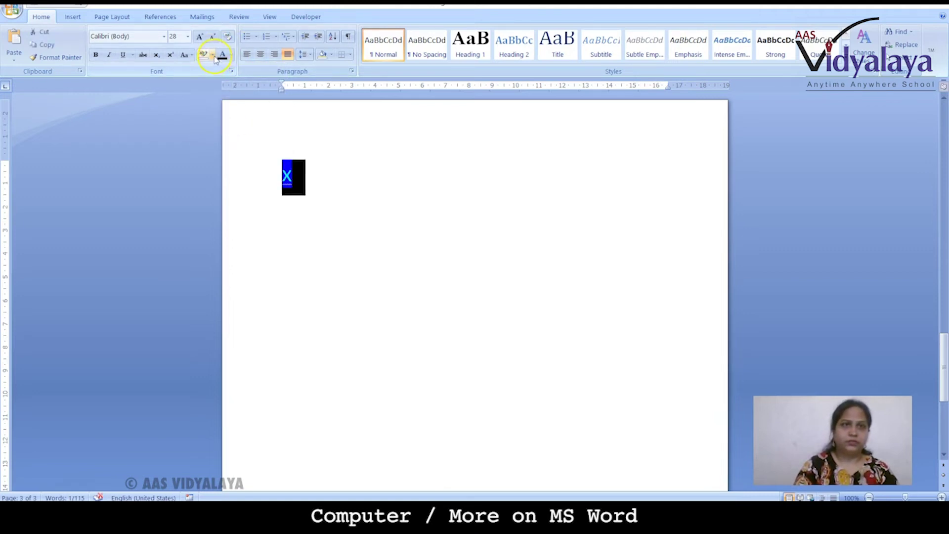
{"action": "left_click", "coordinate": [214, 54]}
{"action": "left_click", "coordinate": [212, 123]}
{"action": "left_click", "coordinate": [304, 179]}
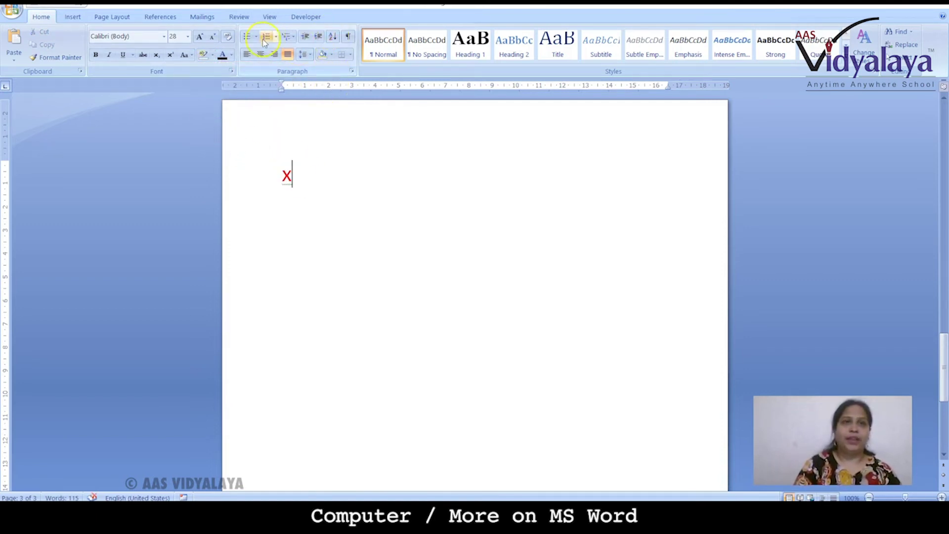
Add a superscript 2 after X, followed by + y in normal text with its own superscript 2
{"action": "left_click", "coordinate": [170, 55]}
{"action": "type", "text": "2"}
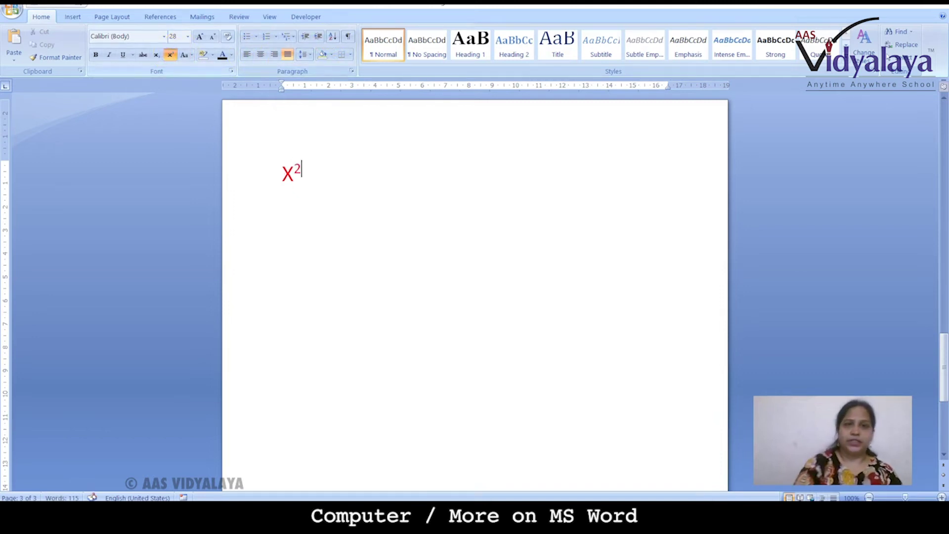
{"action": "key", "text": "ctrl+shift+equal"}
{"action": "type", "text": "+"}
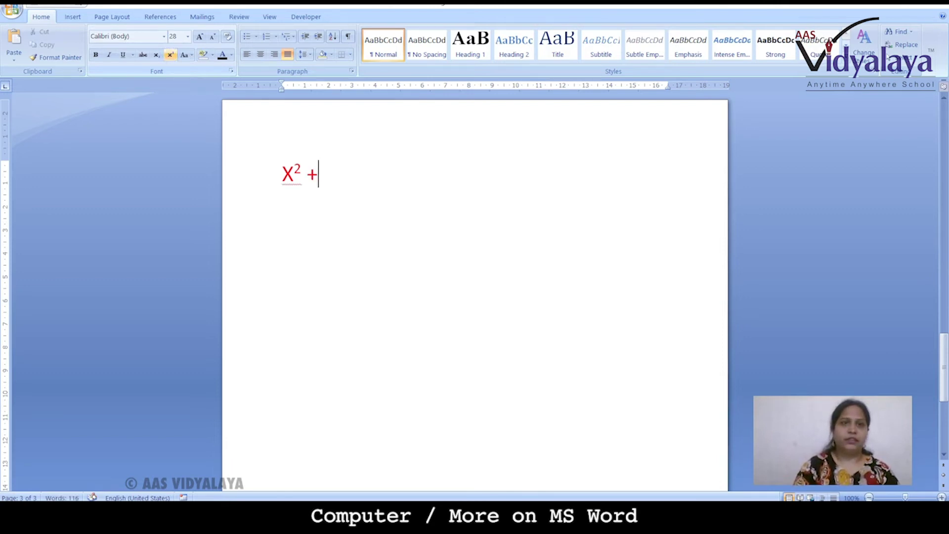
{"action": "type", "text": " y"}
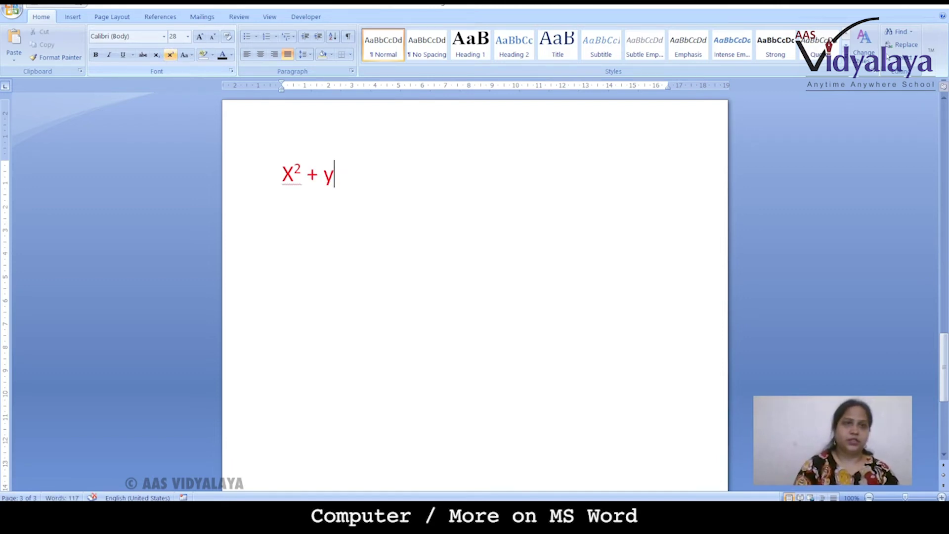
{"action": "left_click", "coordinate": [170, 54]}
{"action": "type", "text": "2"}
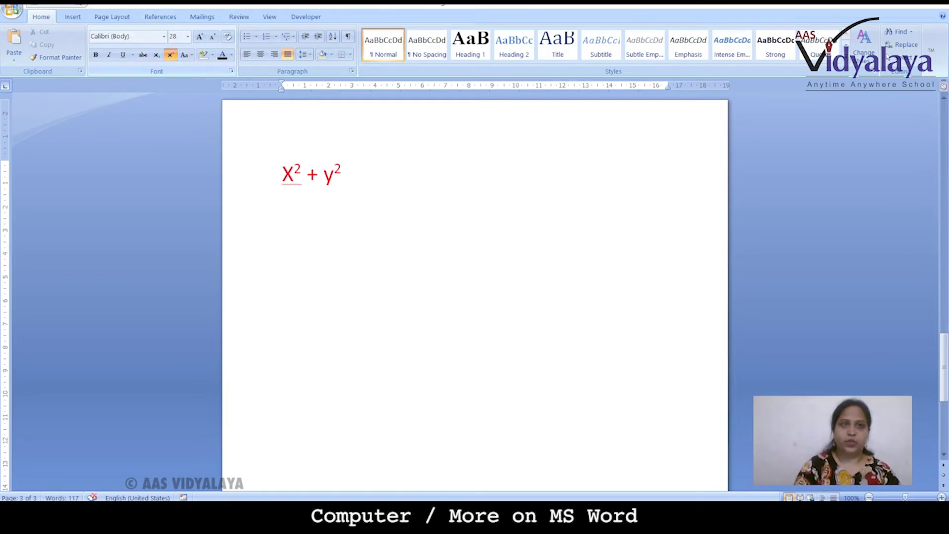
Complete the equation with = z in normal text and a superscript 2 after the z
{"action": "type", "text": " = "}
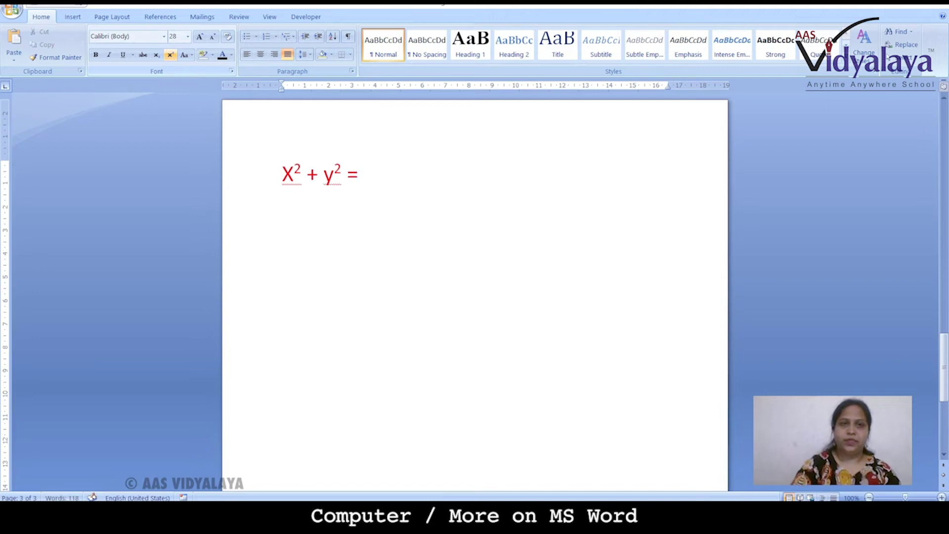
{"action": "type", "text": "z"}
{"action": "left_click", "coordinate": [170, 54]}
{"action": "type", "text": "2"}
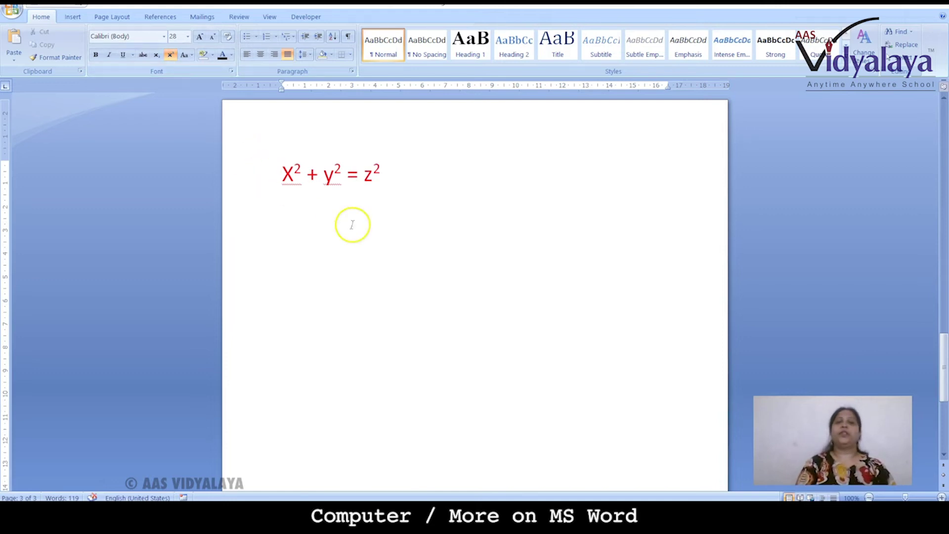
Examine the finished equation and the superscript formatting of the 2 after z
{"action": "left_click_drag", "start_coordinate": [279, 177], "coordinate": [410, 182]}
{"action": "left_click", "coordinate": [378, 259]}
{"action": "left_click", "coordinate": [305, 175]}
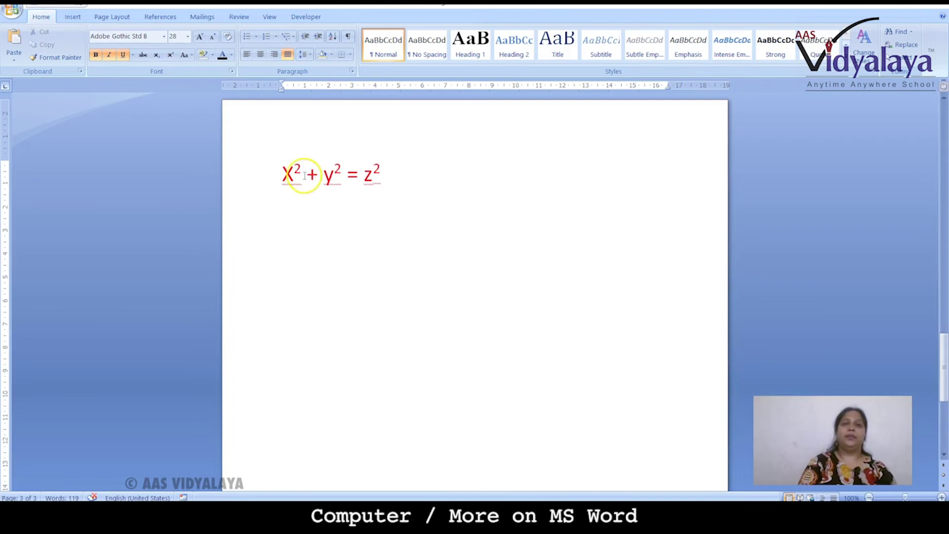
{"action": "left_click_drag", "start_coordinate": [294, 170], "coordinate": [382, 173]}
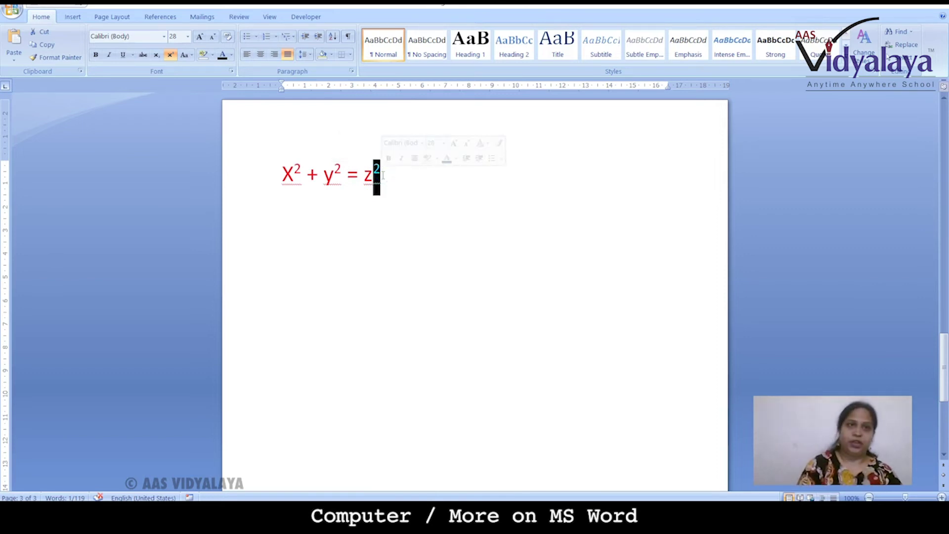
{"action": "left_click", "coordinate": [171, 56]}
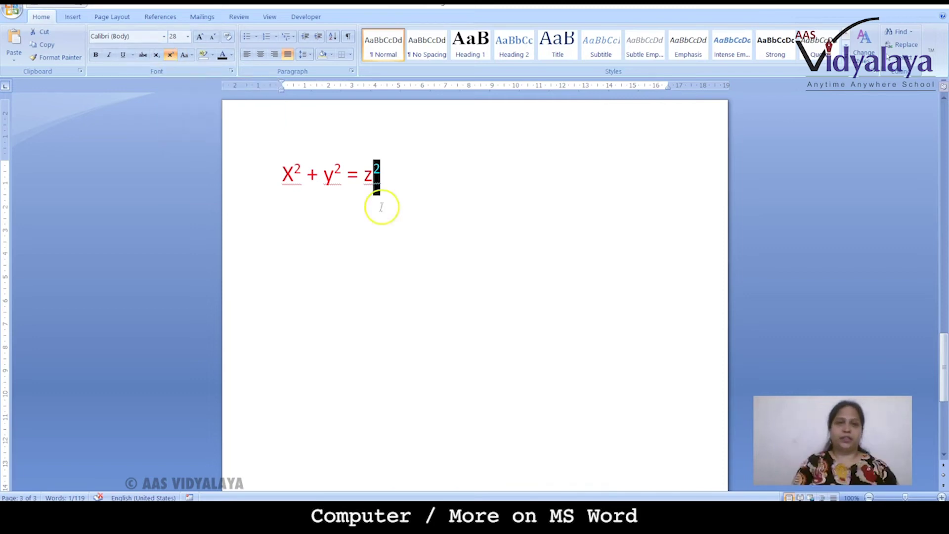
Start a new line below the equation with superscript off and enter H2O with the 2 as subscript
{"action": "left_click", "coordinate": [396, 188]}
{"action": "key", "text": "Return"}
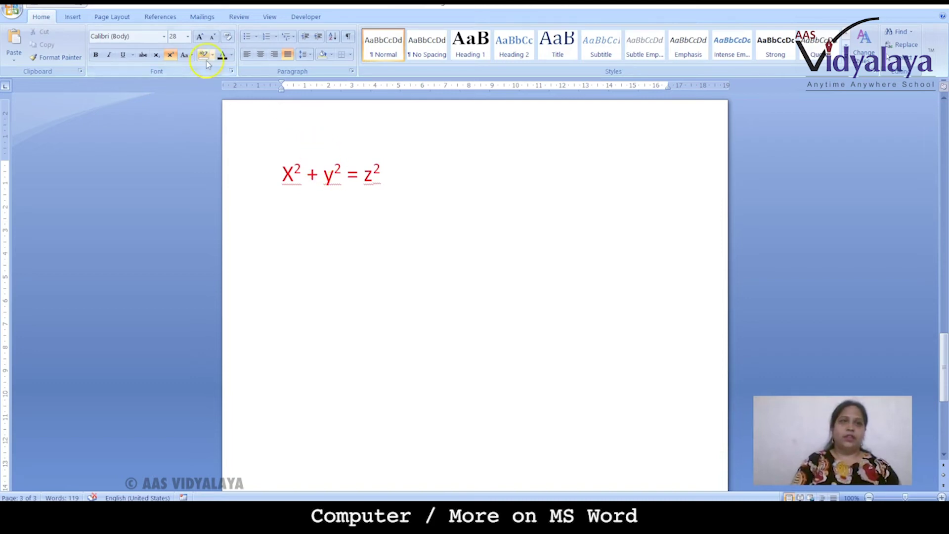
{"action": "left_click", "coordinate": [170, 55]}
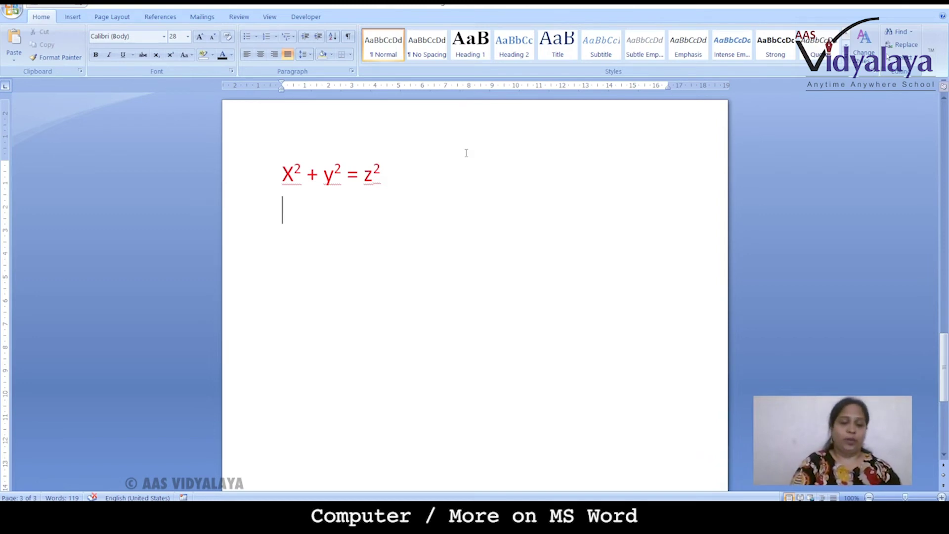
{"action": "type", "text": "h"}
{"action": "key", "text": "BackSpace"}
{"action": "type", "text": "H"}
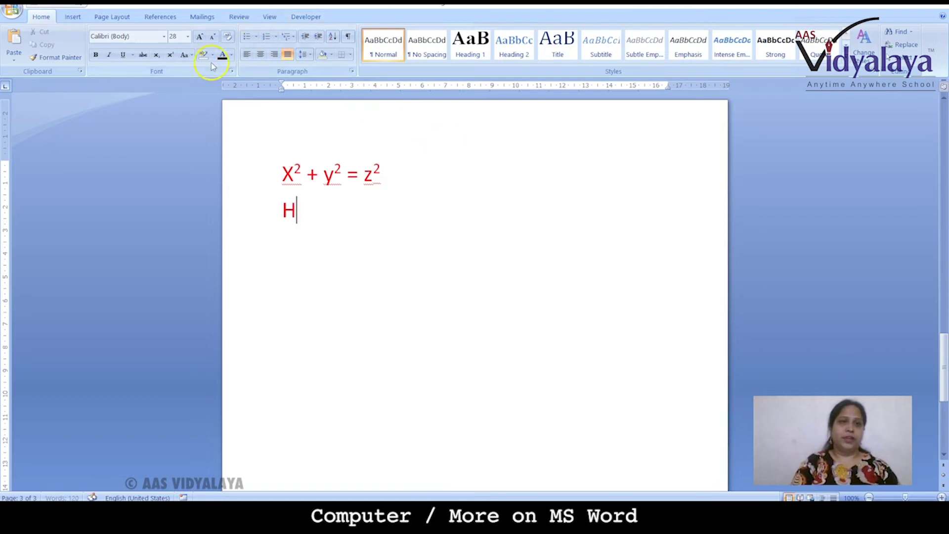
{"action": "left_click", "coordinate": [156, 58]}
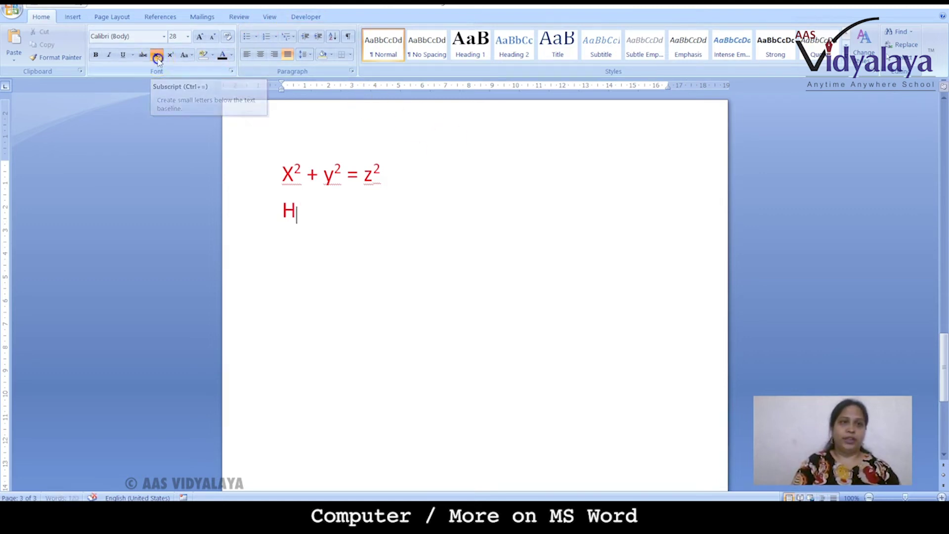
{"action": "type", "text": "2"}
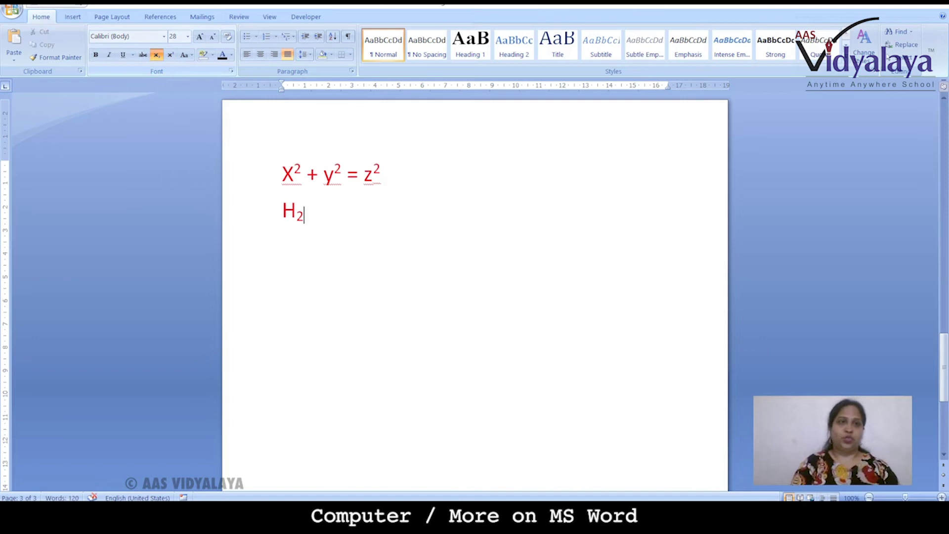
{"action": "left_click", "coordinate": [156, 55]}
{"action": "type", "text": "O"}
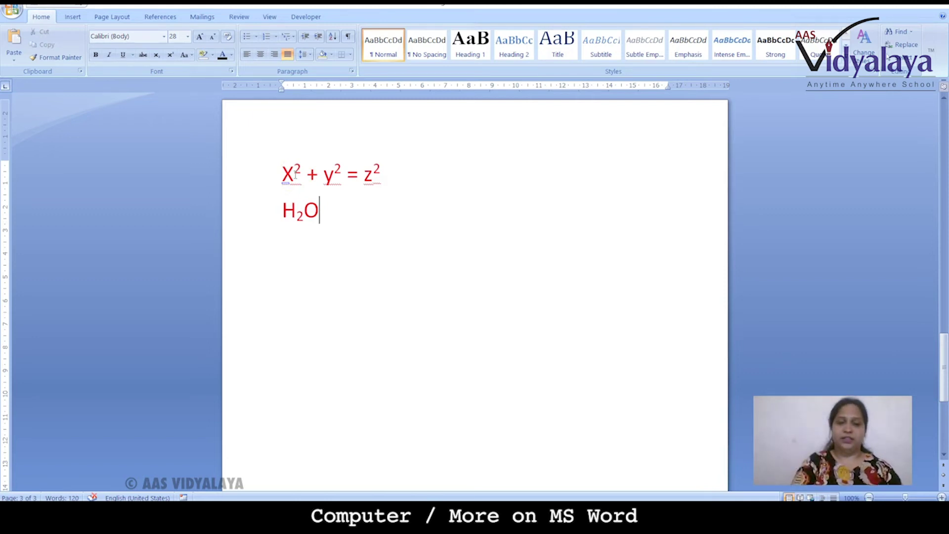
Examine the subscript 2 in H2O and compare the superscript equation with the subscript formula
{"action": "left_click", "coordinate": [298, 218]}
{"action": "left_click_drag", "start_coordinate": [298, 218], "coordinate": [303, 218]}
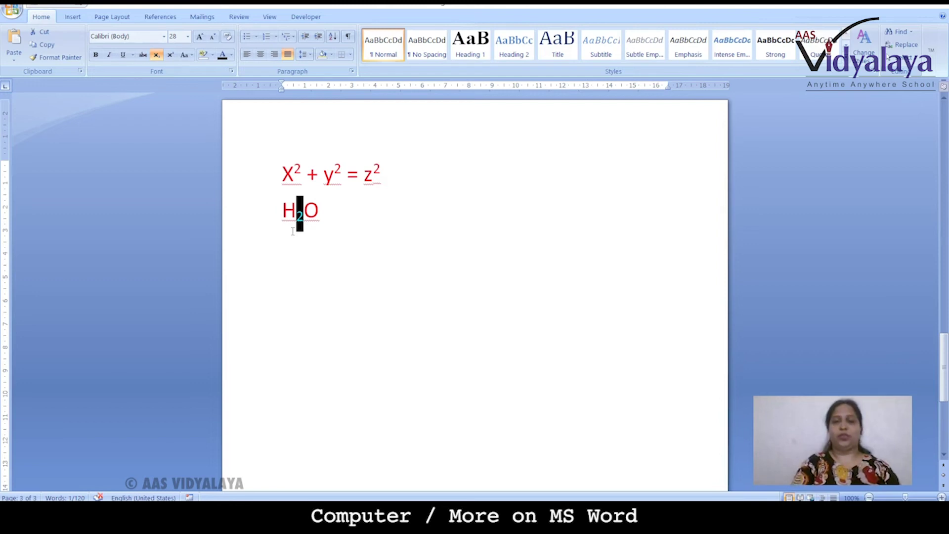
{"action": "left_click", "coordinate": [290, 273]}
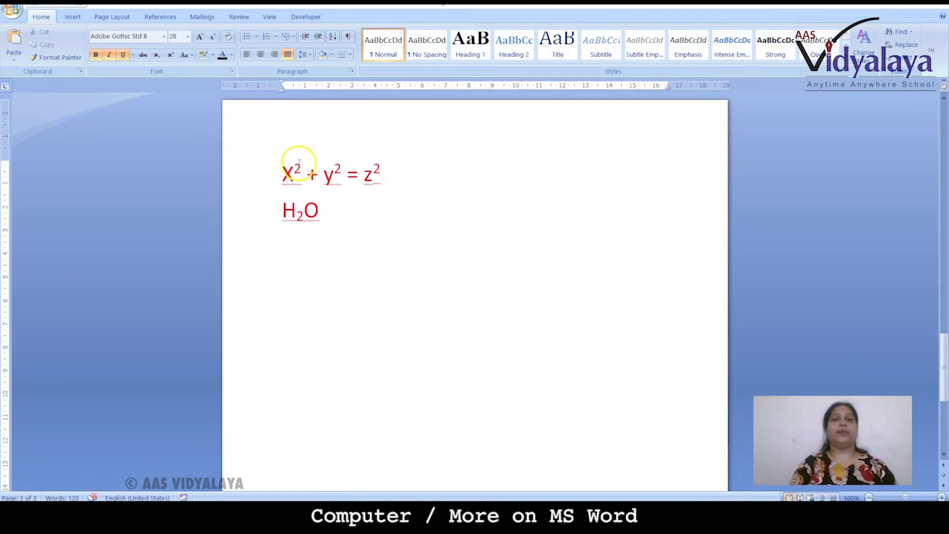
{"action": "left_click_drag", "start_coordinate": [280, 172], "coordinate": [390, 174]}
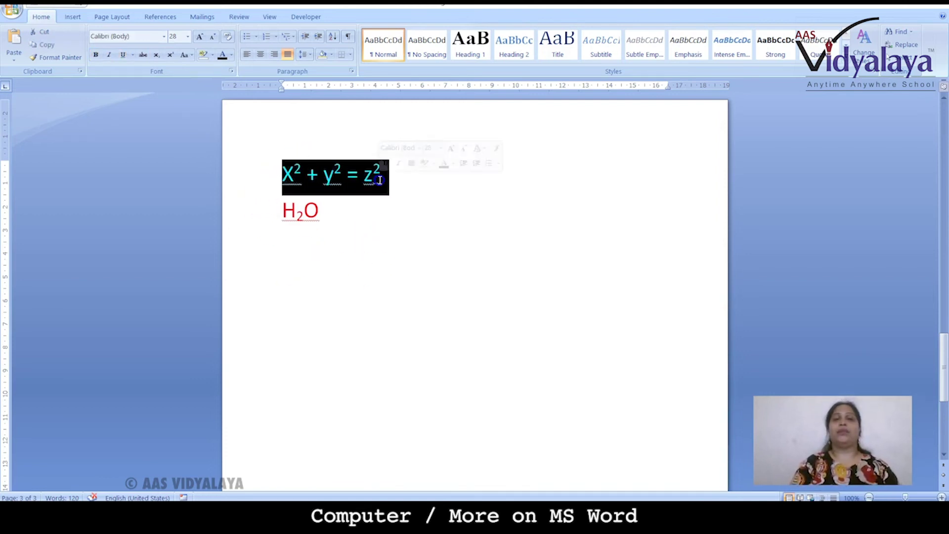
{"action": "left_click_drag", "start_coordinate": [282, 219], "coordinate": [339, 216]}
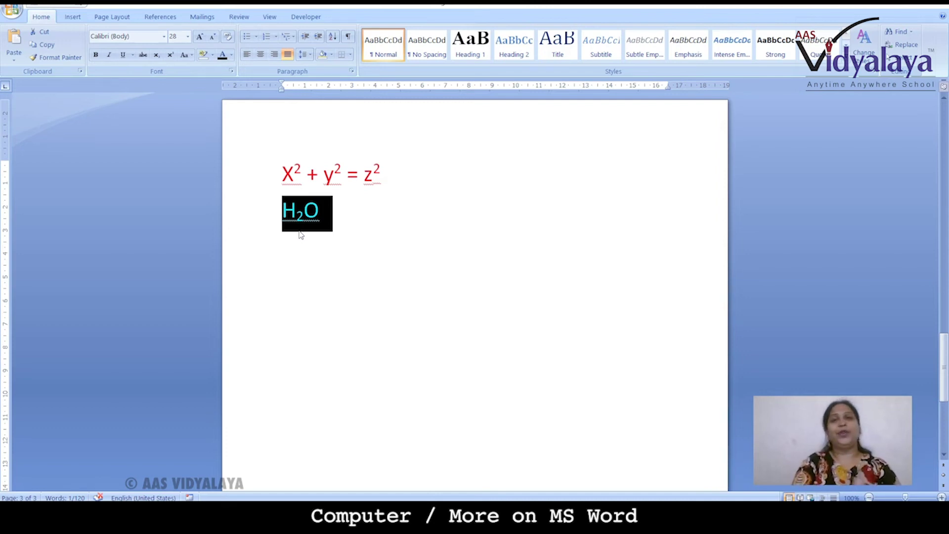
{"action": "left_click", "coordinate": [355, 286]}
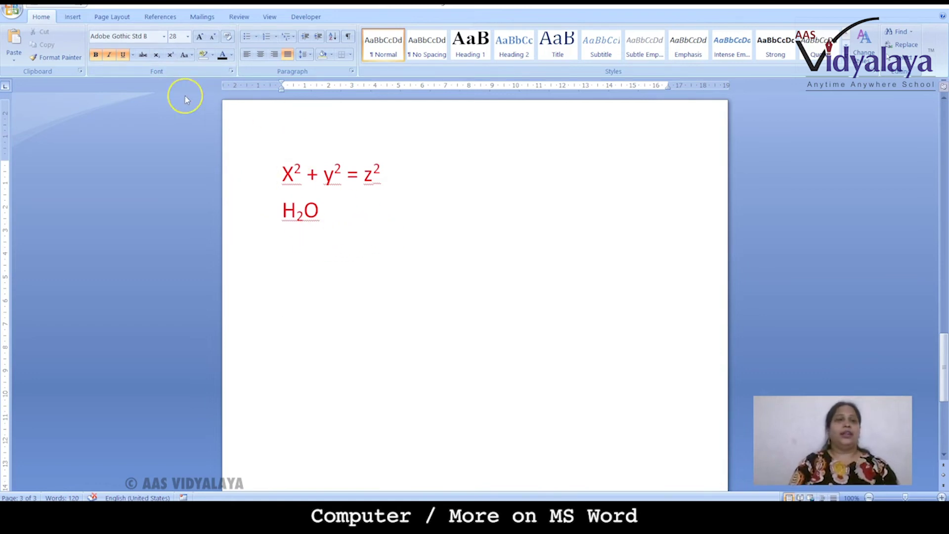
Insert blank lines below H2O until the document runs onto a fourth page
{"action": "key", "text": "Return"}
{"action": "key", "text": "Return"}
{"action": "key", "text": "Return"}
{"action": "key", "text": "Return"}
{"action": "key", "text": "Return"}
{"action": "key", "text": "Return"}
{"action": "key", "text": "Return"}
{"action": "key", "text": "Return"}
{"action": "key", "text": "Return"}
{"action": "key", "text": "Return"}
{"action": "key", "text": "Return"}
{"action": "key", "text": "Return"}
{"action": "key", "text": "Return"}
{"action": "key", "text": "Return"}
{"action": "key", "text": "Return"}
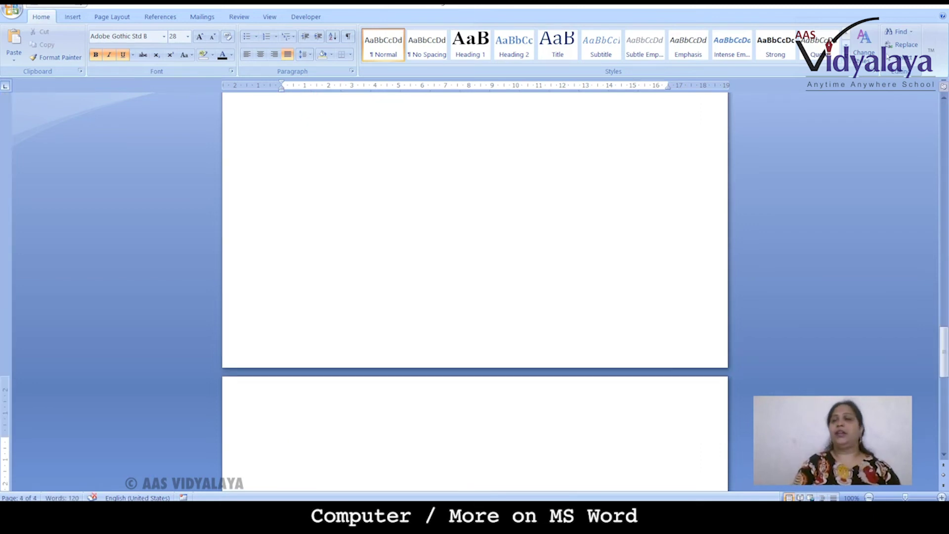
Return to the start of the document and place the cursor in the red paragraph on the first page
{"action": "left_click_drag", "start_coordinate": [938, 339], "coordinate": [945, 144]}
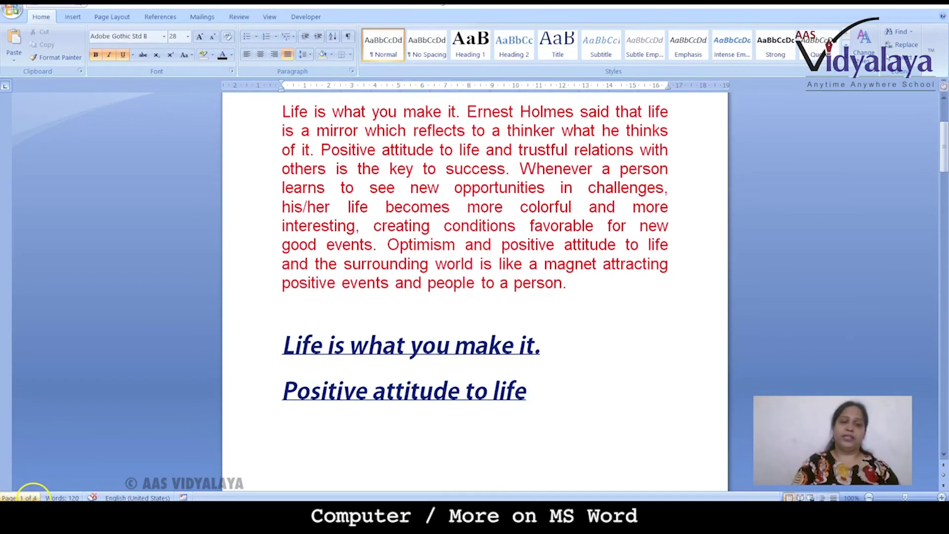
{"action": "left_click", "coordinate": [424, 266]}
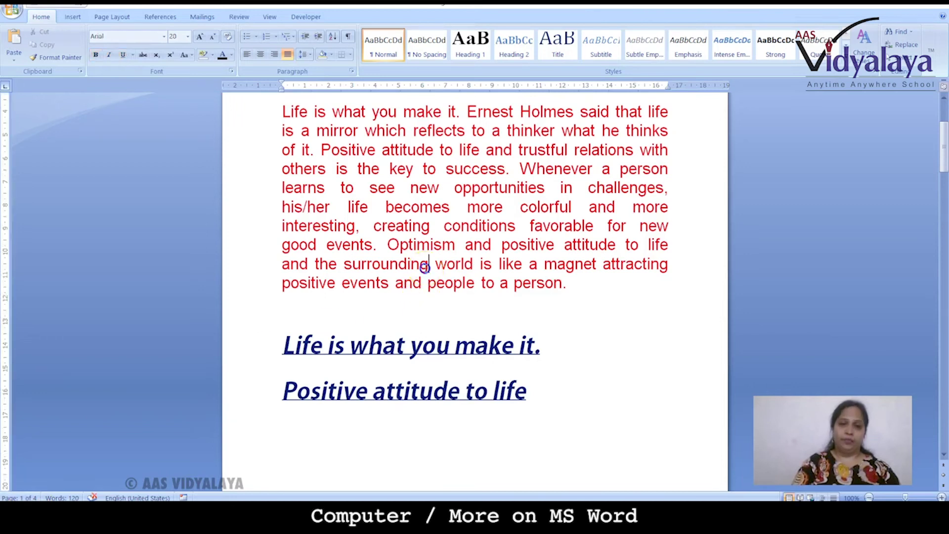
{"action": "left_click_drag", "start_coordinate": [943, 148], "coordinate": [944, 95]}
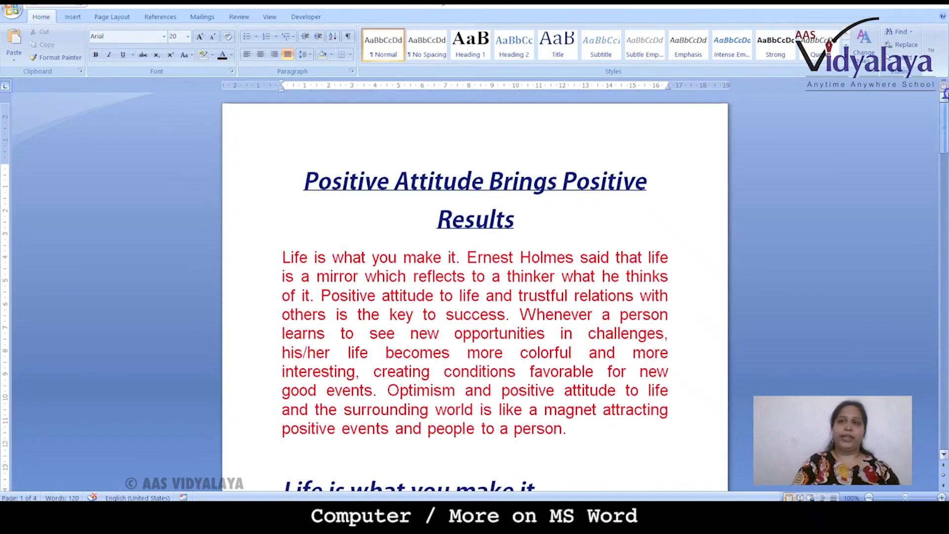